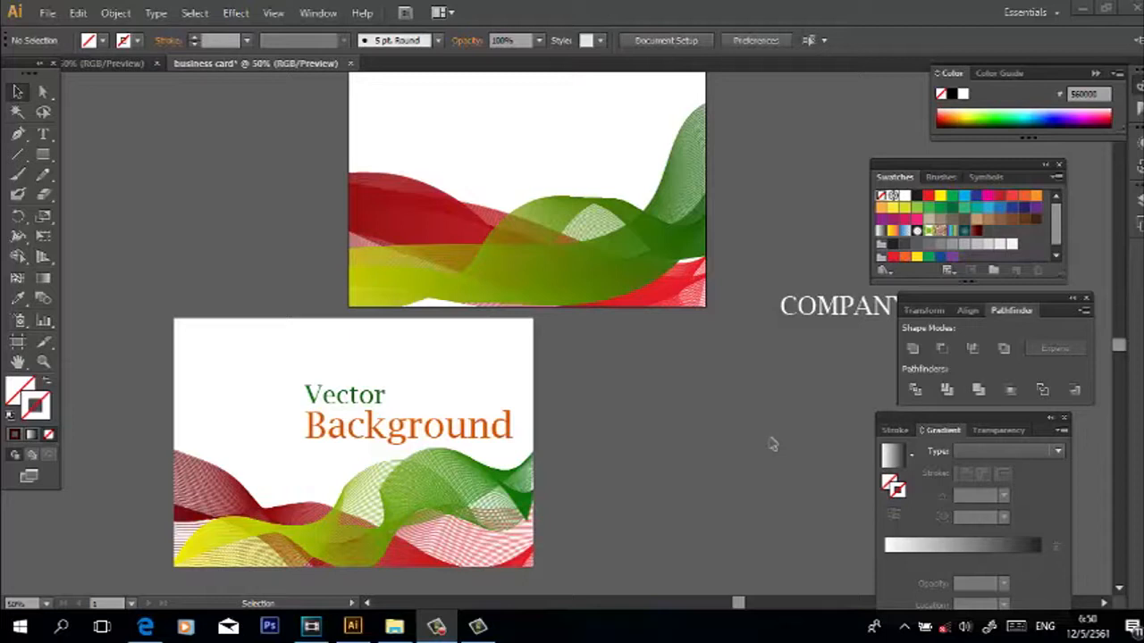
Delete the existing coloured wave artwork from the upper artboard, leaving the Vector Background sample below it
scroll(772, 444, "up", 1)
scroll(725, 403, "up", 2)
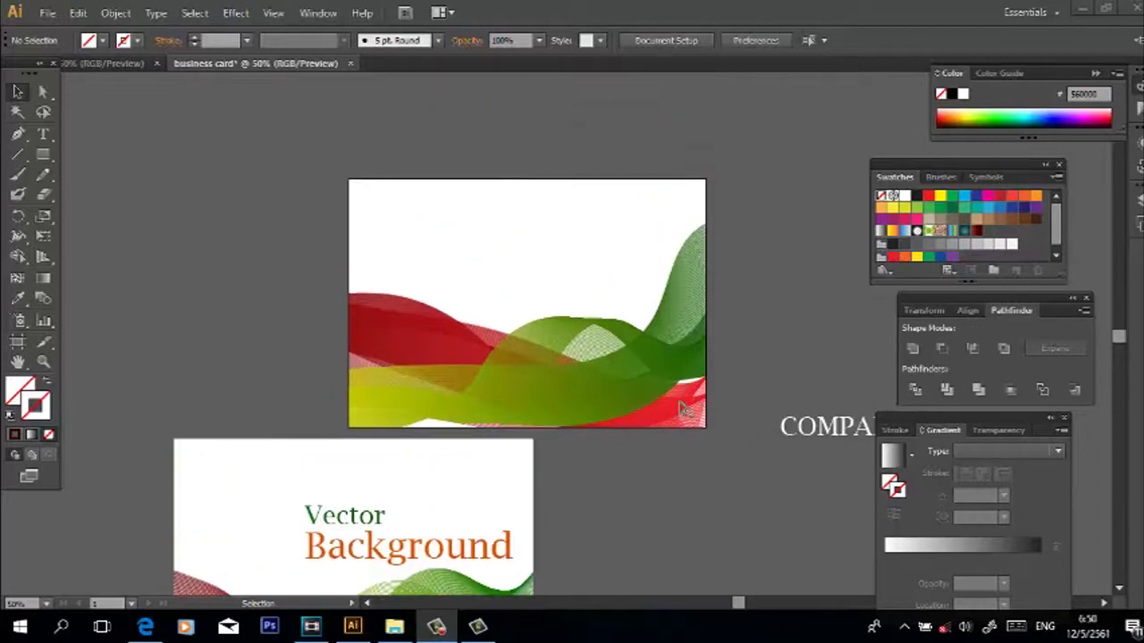
left_click_drag(356, 256, 474, 295)
key("Delete")
scroll(360, 523, "down", 4)
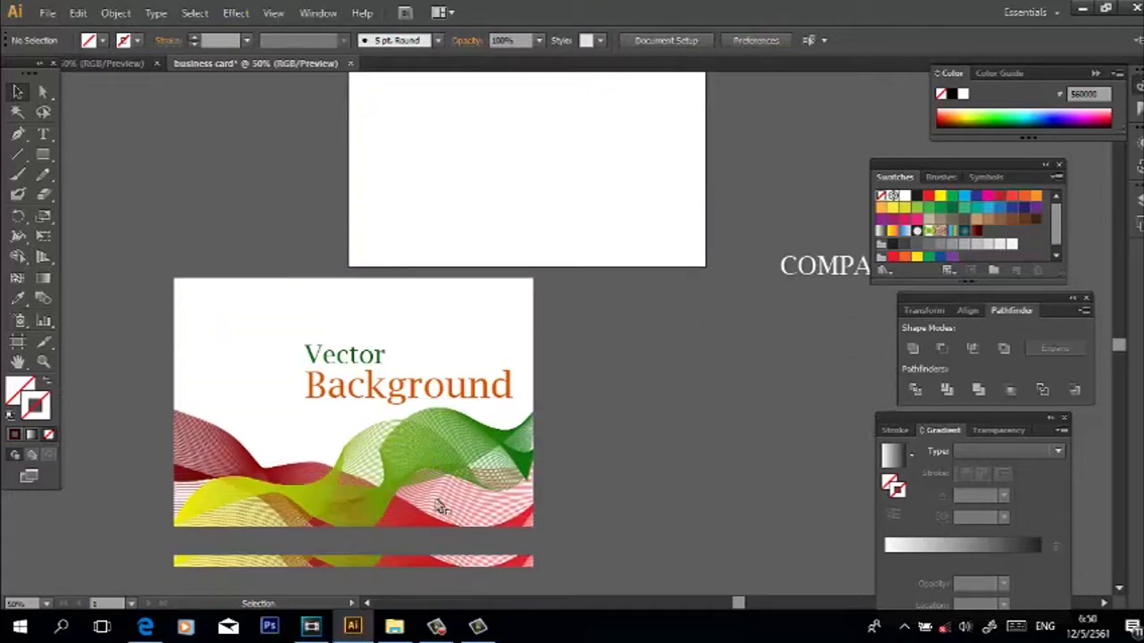
scroll(459, 447, "up", 6)
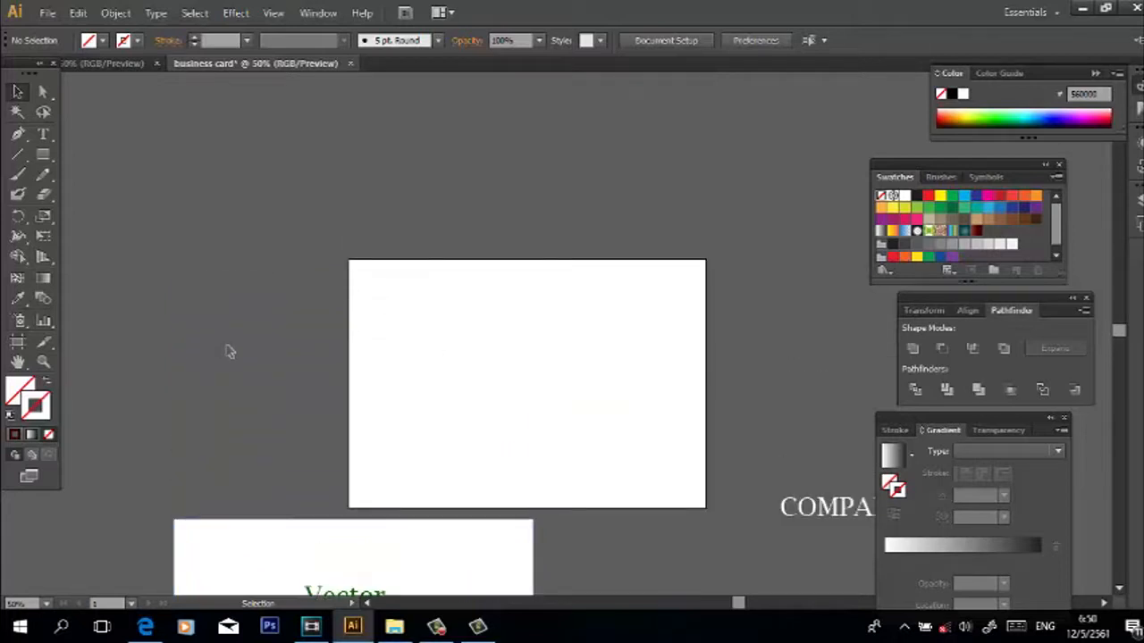
Draw an open S-shaped curve with the Pen tool across the blank artboard's lower half, cresting near its left edge and dipping toward its right
left_click(18, 134)
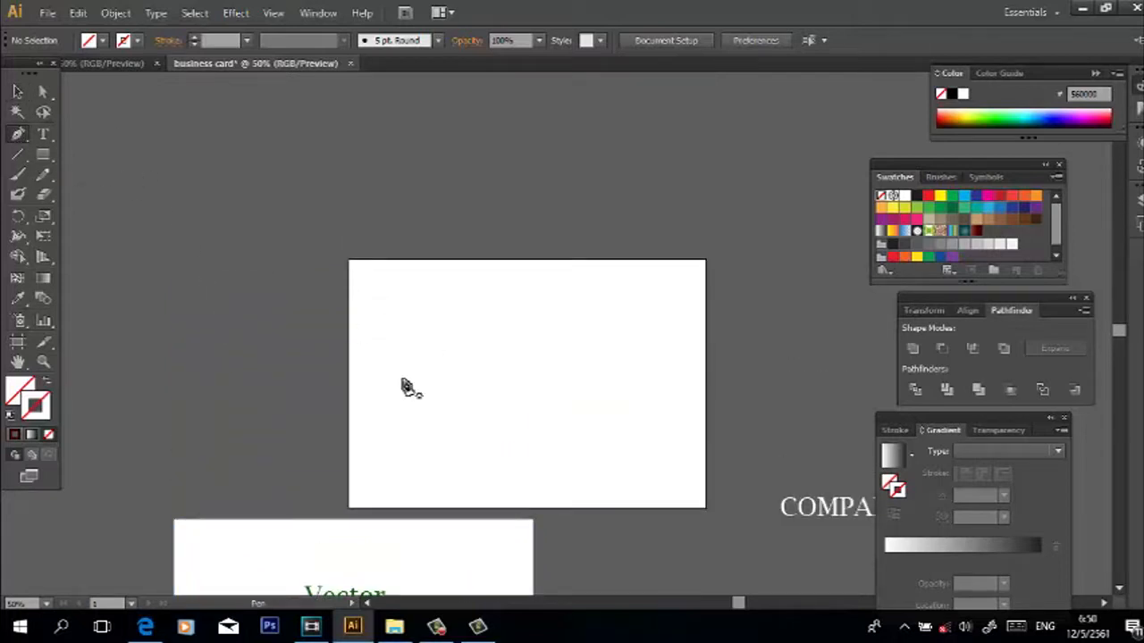
left_click(327, 427)
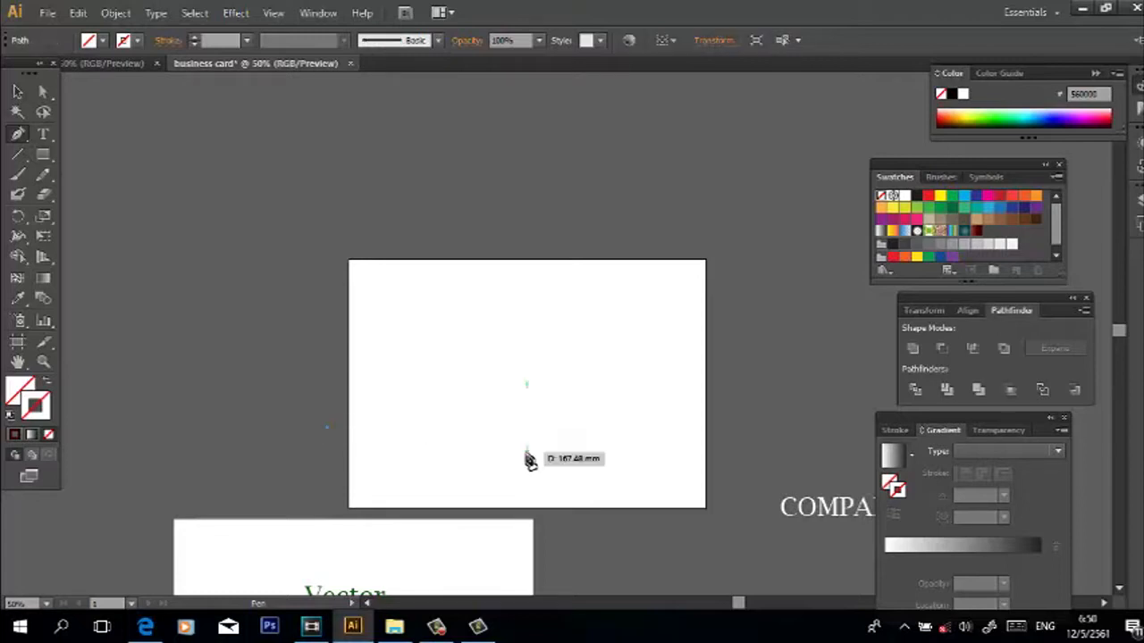
left_click_drag(527, 455, 605, 536)
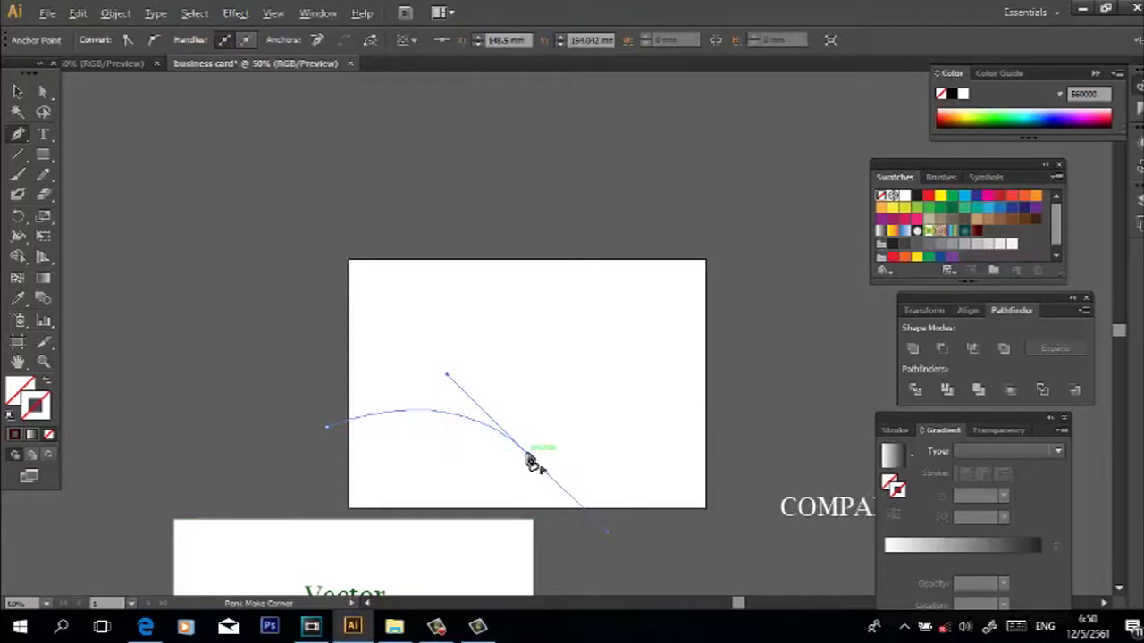
left_click(528, 455)
left_click_drag(720, 400, 793, 270)
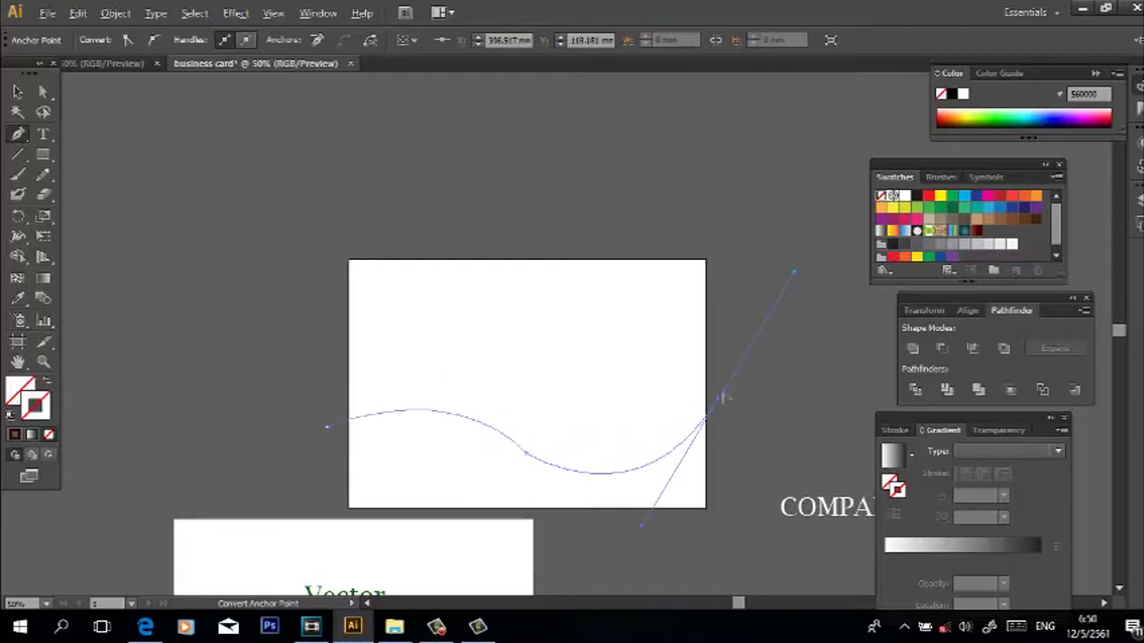
left_click(723, 404)
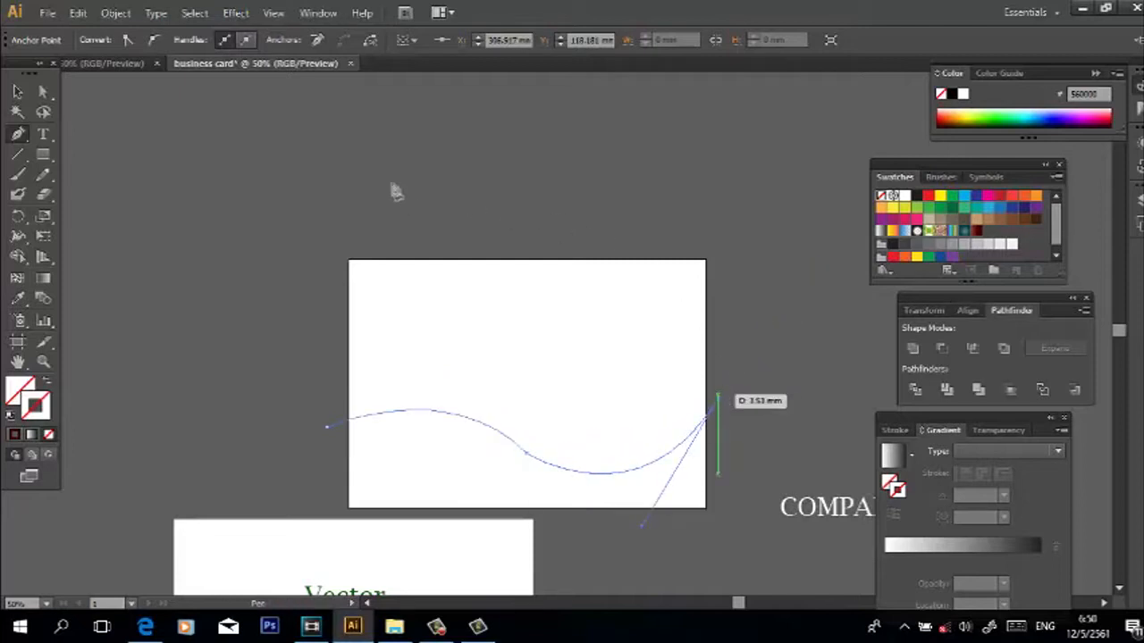
key("ctrl")
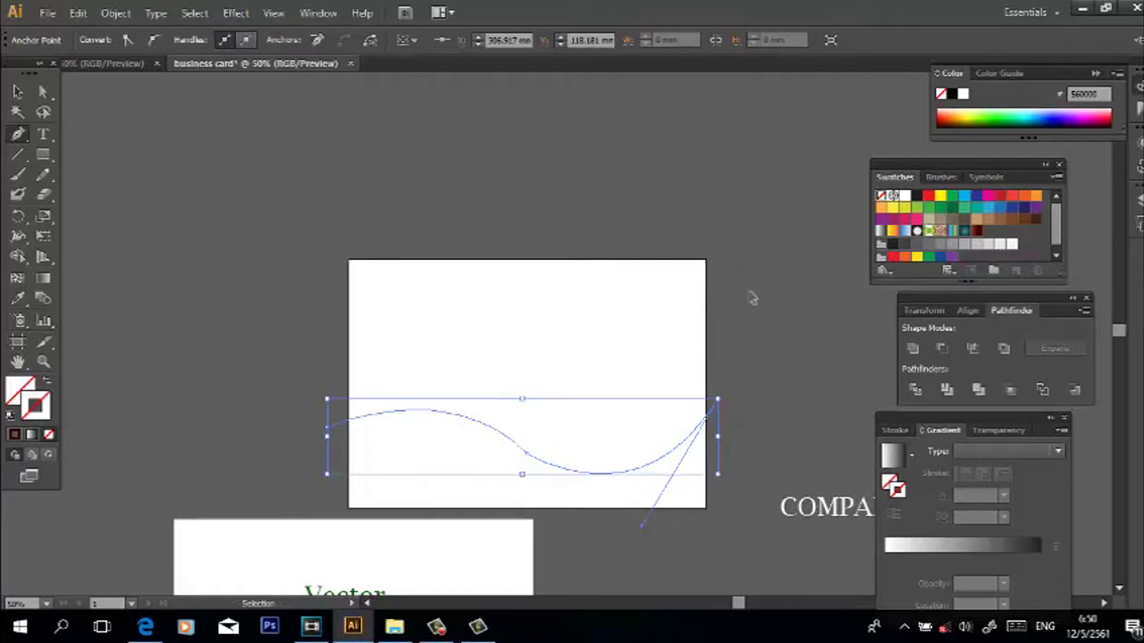
left_click(751, 297, "ctrl")
Give the S-shaped path a solid dark red 1 pt stroke with no fill, and deselect it
left_click(17, 91)
left_click_drag(254, 279, 393, 487)
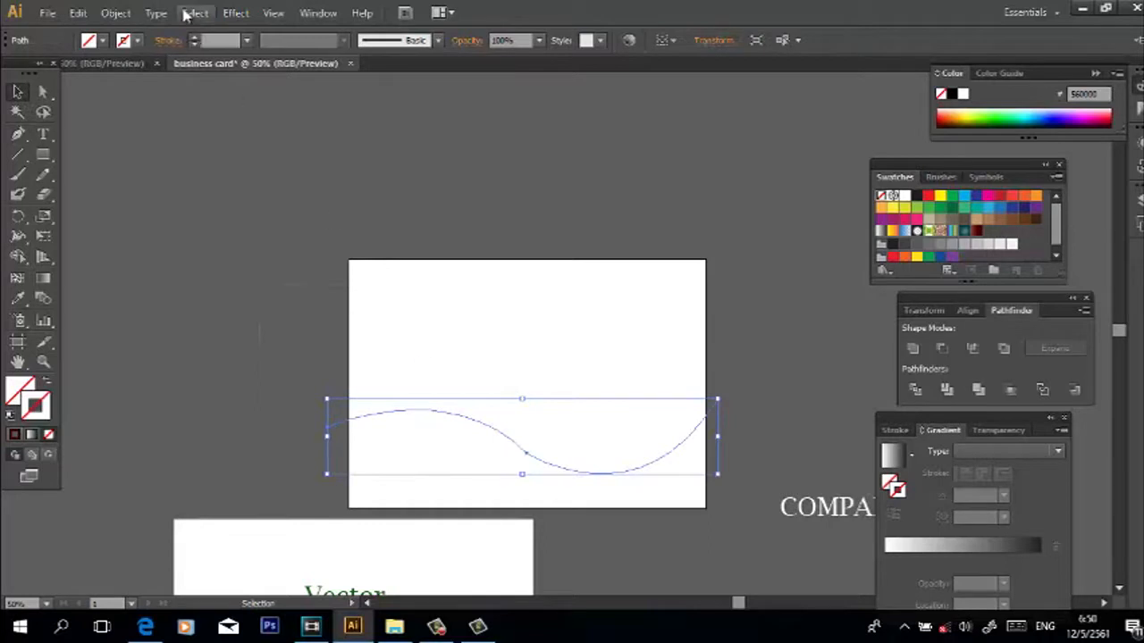
key("period")
left_click(265, 315)
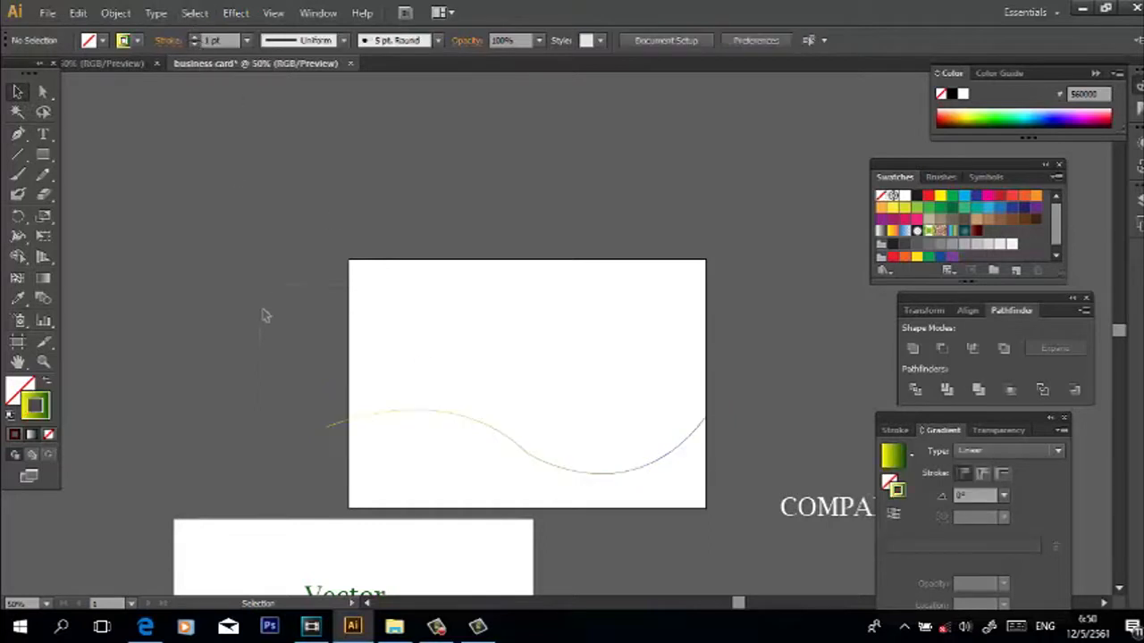
left_click(16, 435)
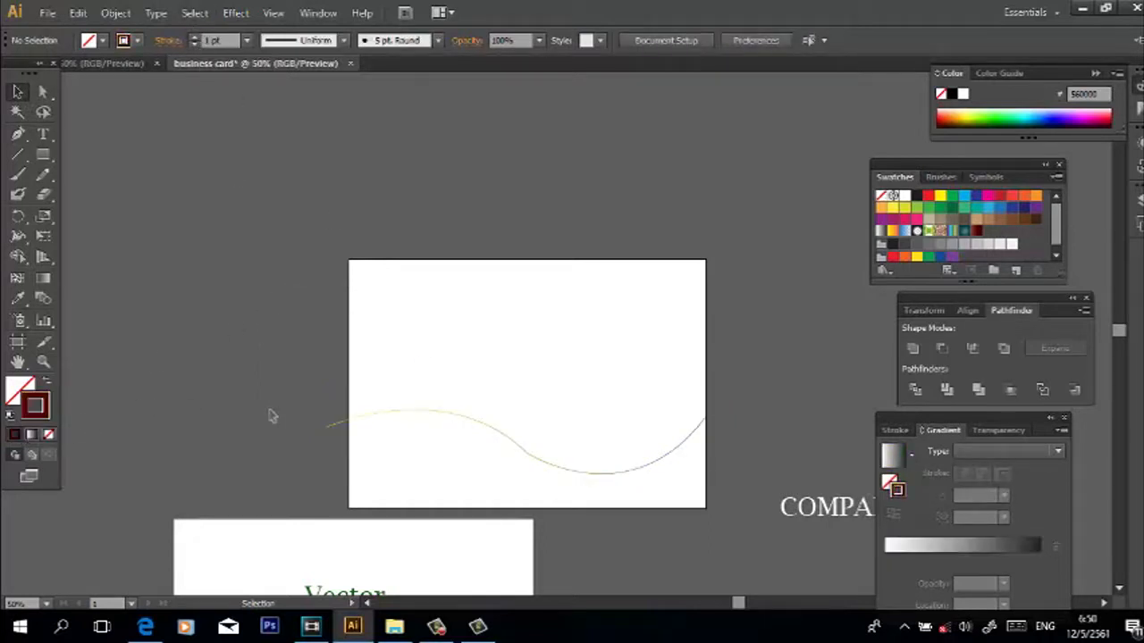
left_click(351, 419)
left_click(16, 437)
left_click(150, 384)
Draw a second open wave with the Pen tool that crosses the first, dipping on its left half and cresting on its right
left_click(17, 133)
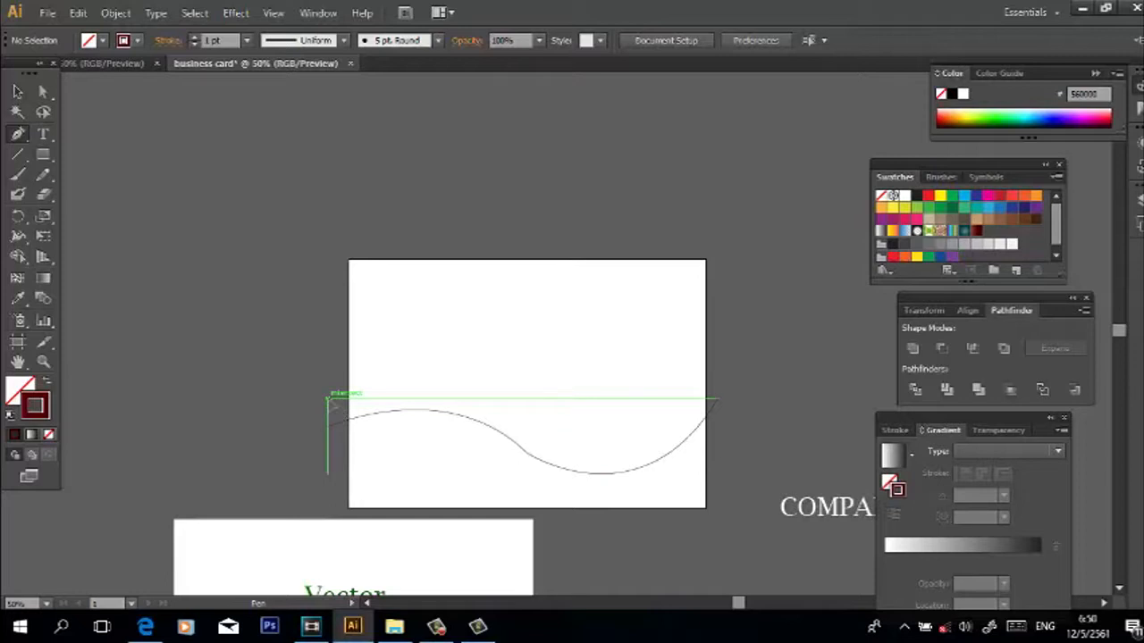
left_click_drag(541, 414, 650, 355)
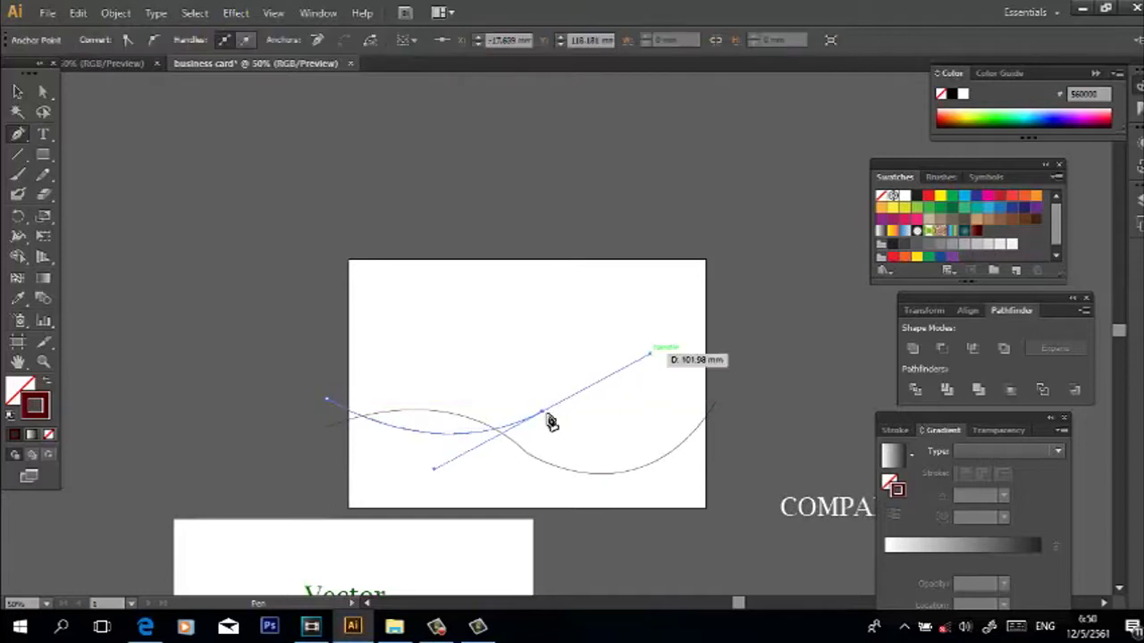
left_click(544, 415)
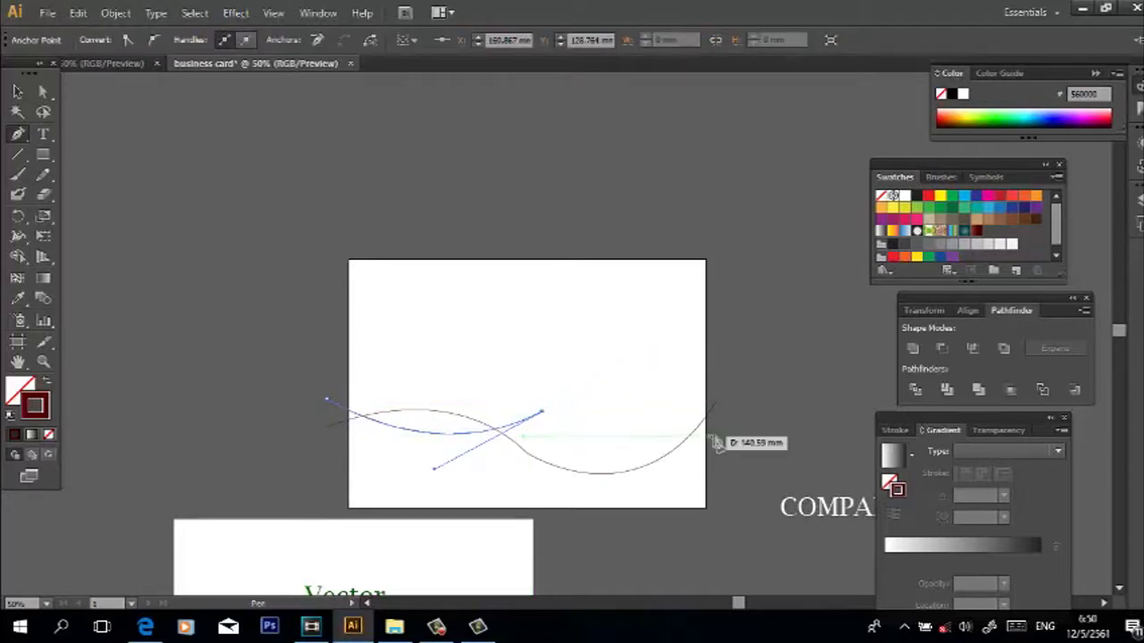
left_click_drag(727, 430, 862, 487)
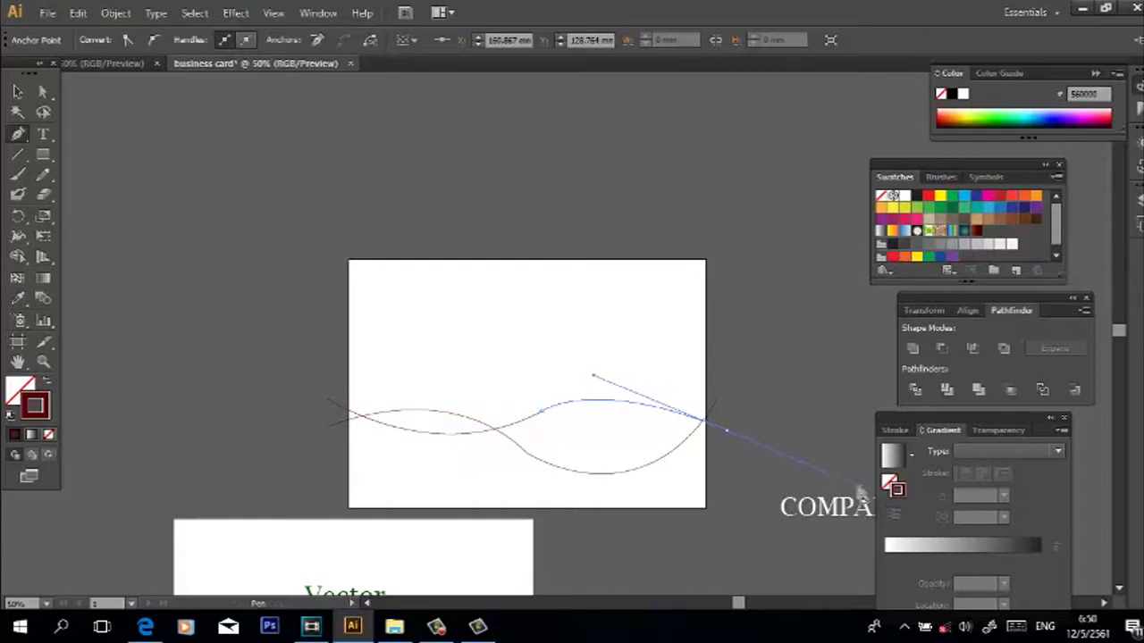
left_click(726, 432)
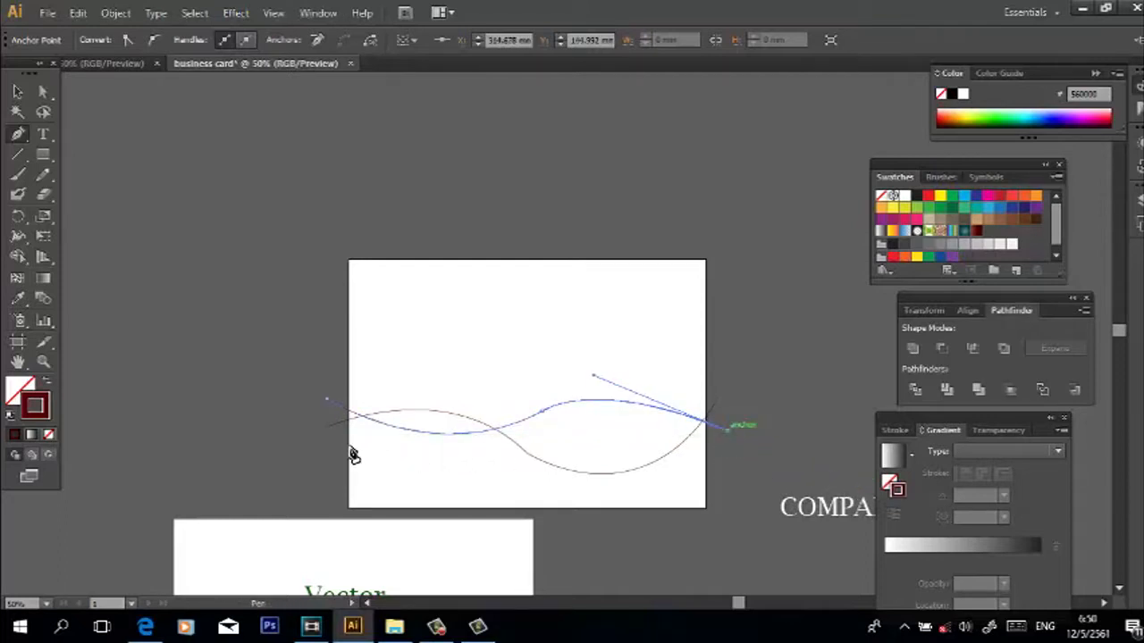
key("ctrl")
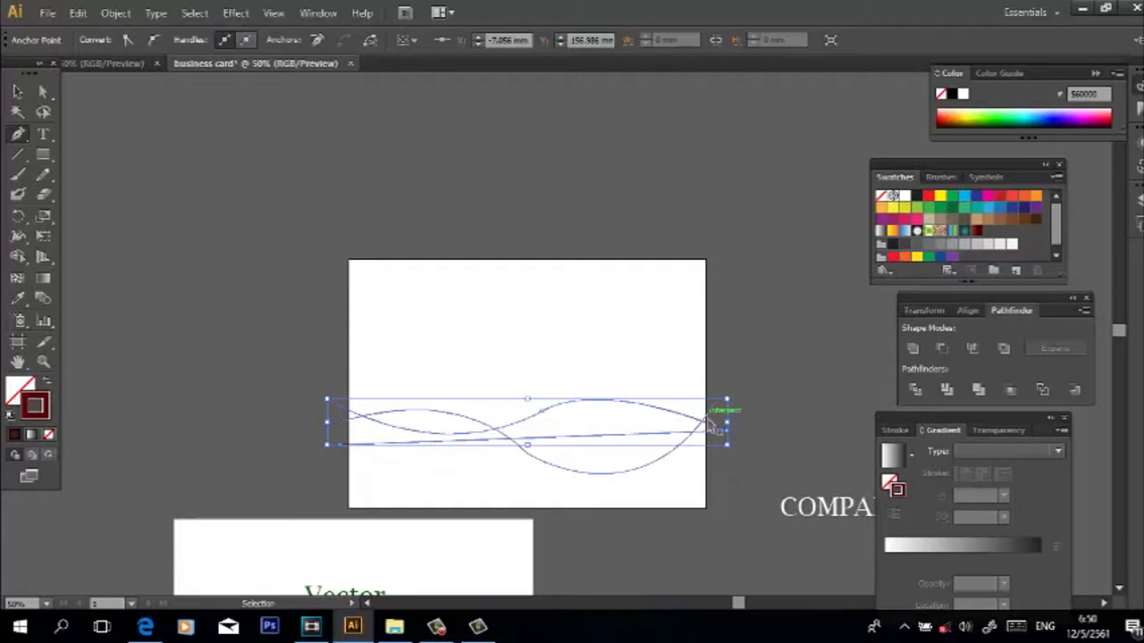
left_click(754, 366, "ctrl")
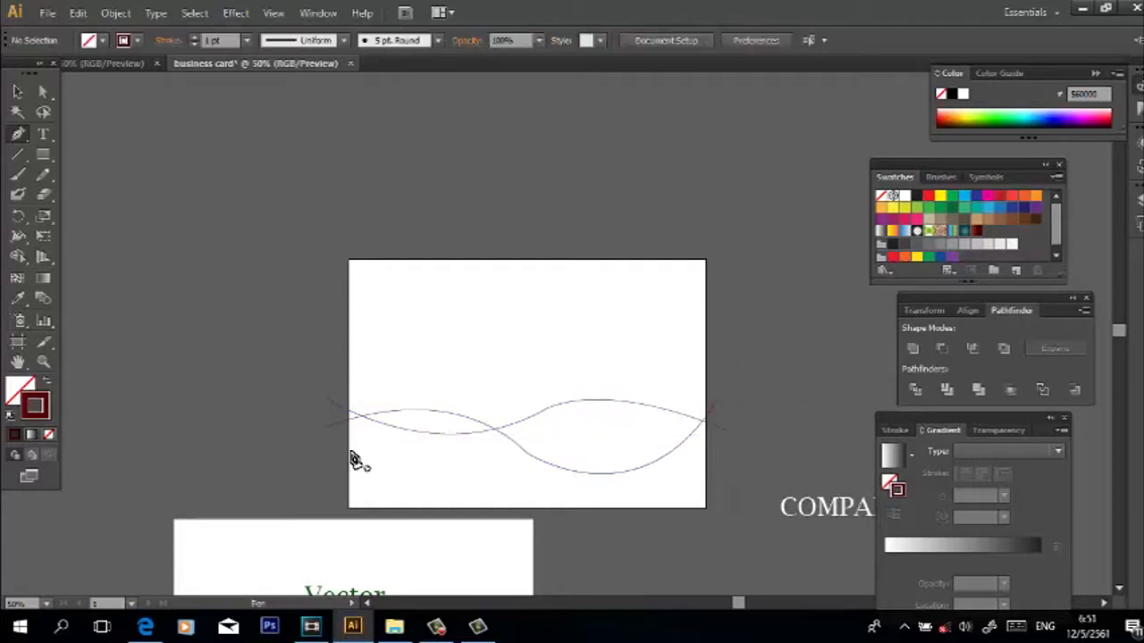
Draw a third open curve with the Pen tool, rising from below the others at the left to a crest past the artboard's right edge
left_click_drag(612, 373, 677, 308)
left_click(613, 375)
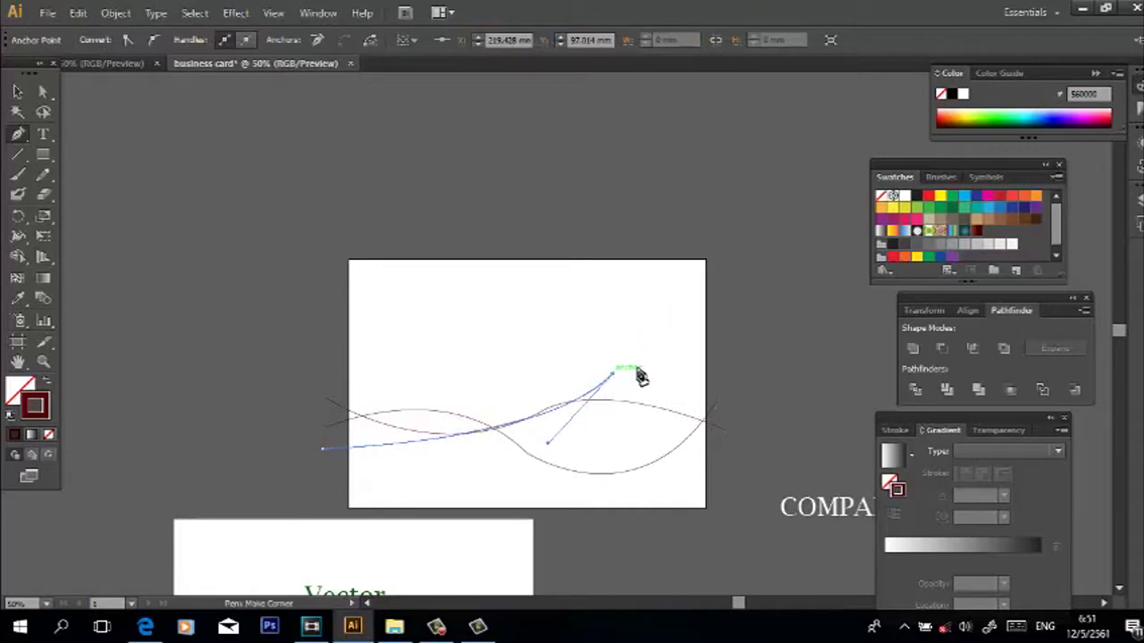
left_click_drag(779, 374, 884, 413)
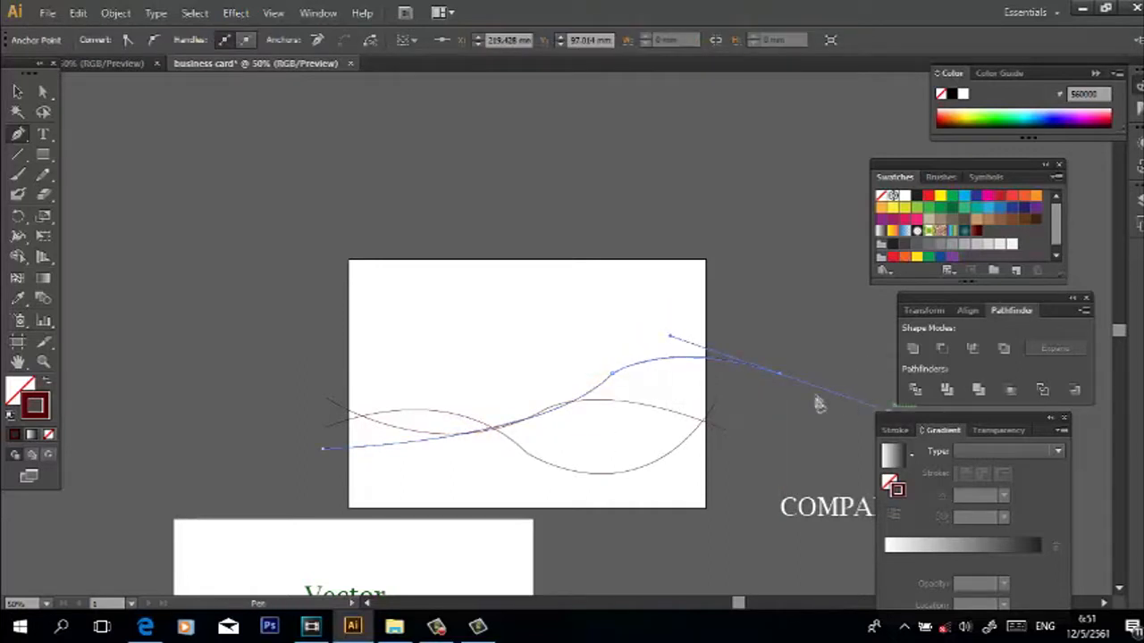
left_click(779, 374)
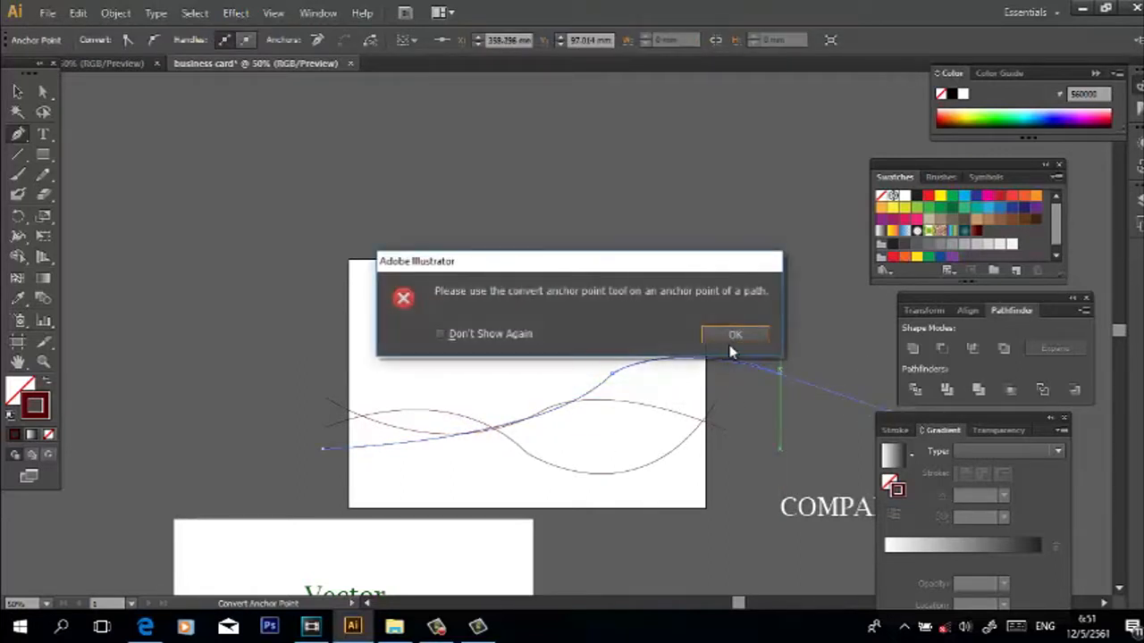
left_click(733, 335)
left_click(781, 375)
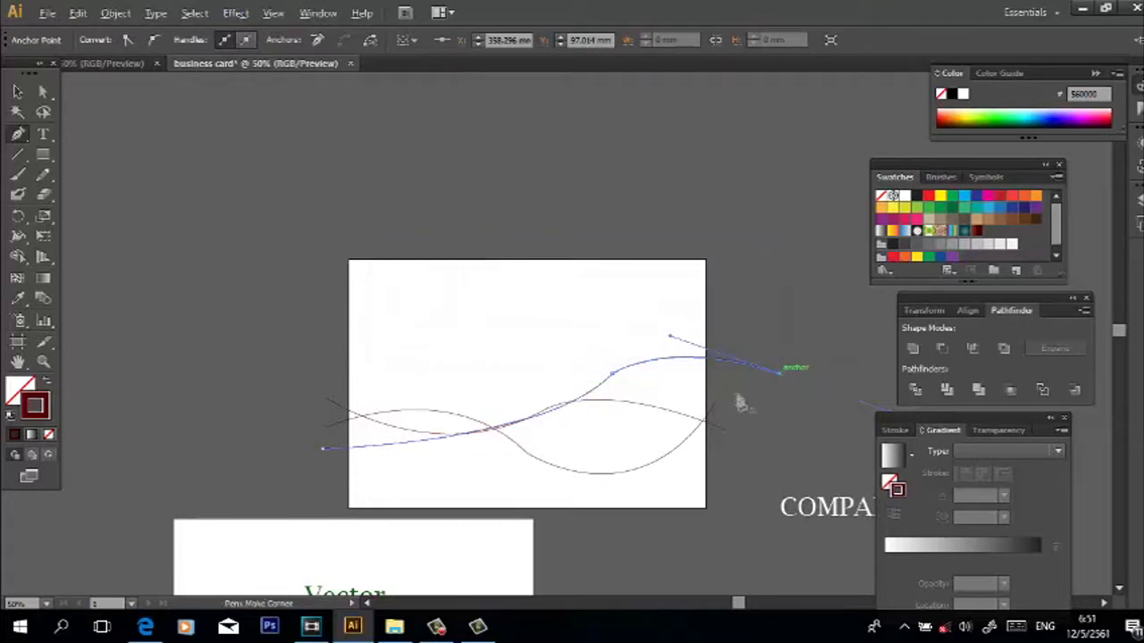
left_click(432, 475, "ctrl")
Draw a fourth, nearly flat open curve with the Pen tool through the waves, rising slightly past the artboard's right edge
left_click(341, 436)
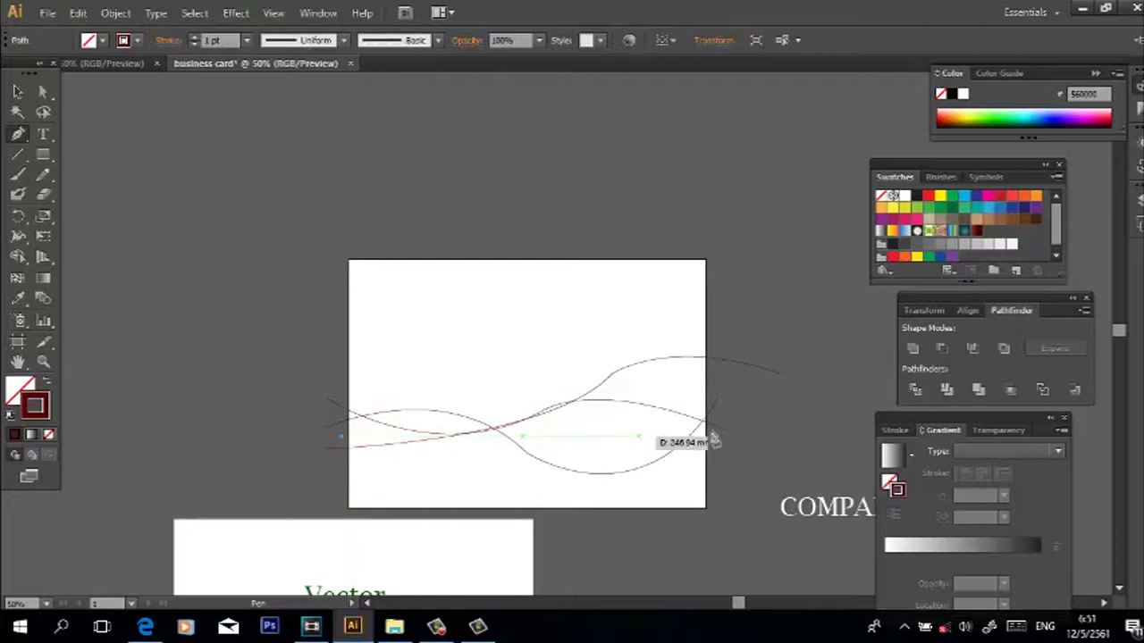
left_click_drag(756, 409, 828, 358)
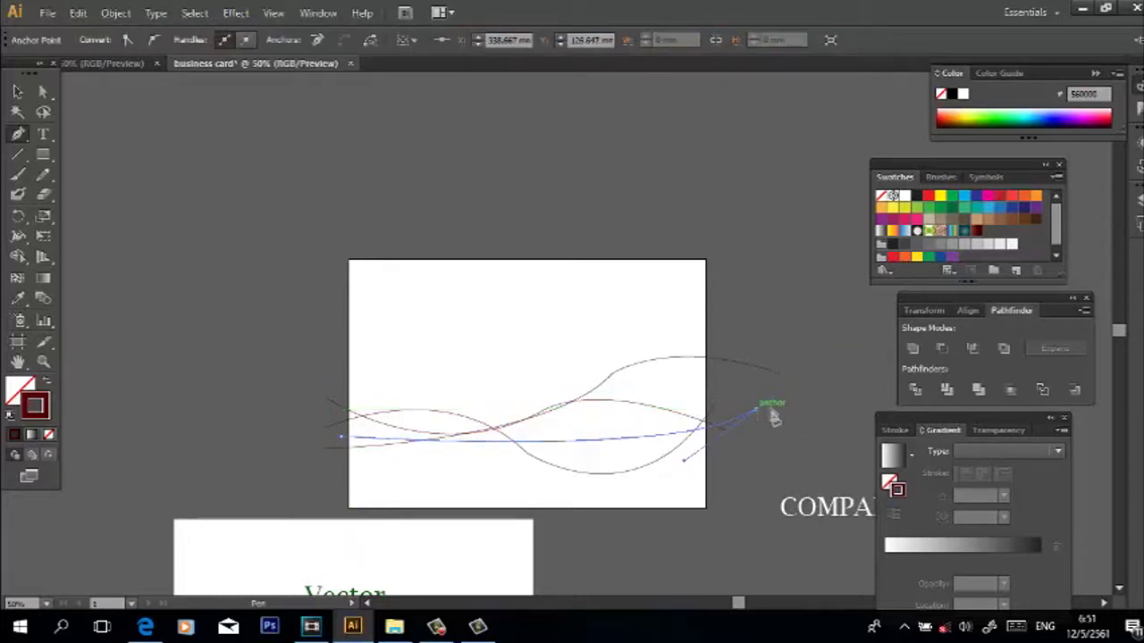
left_click(787, 421, "ctrl")
Even out the bend in the rising third curve with the Smooth tool
left_click(17, 91)
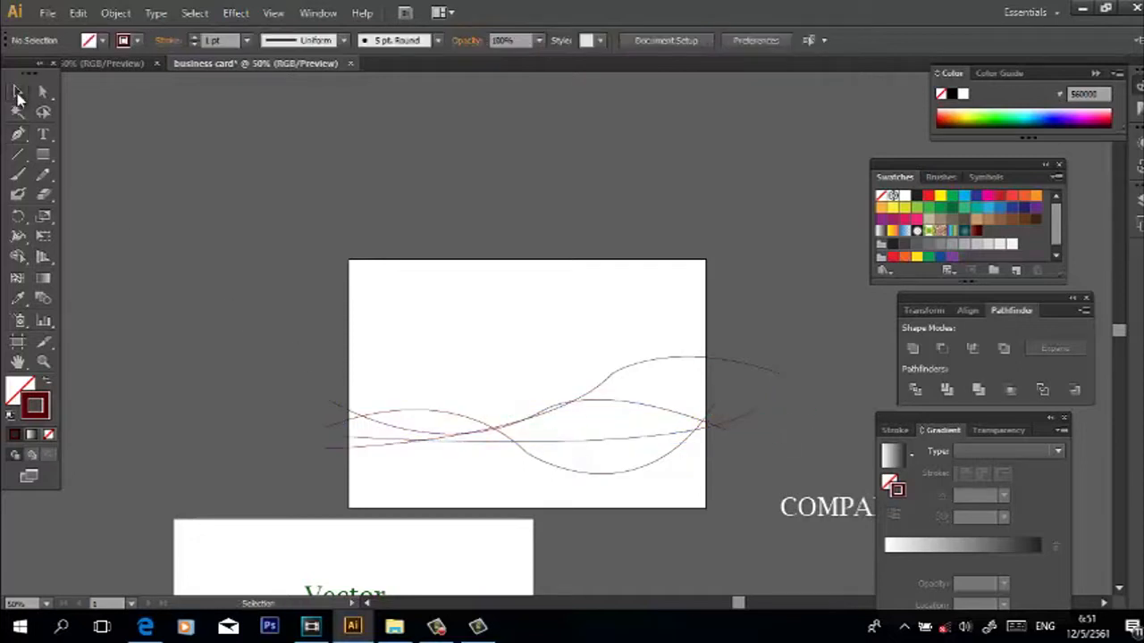
left_click_drag(294, 358, 463, 494)
left_click(582, 348)
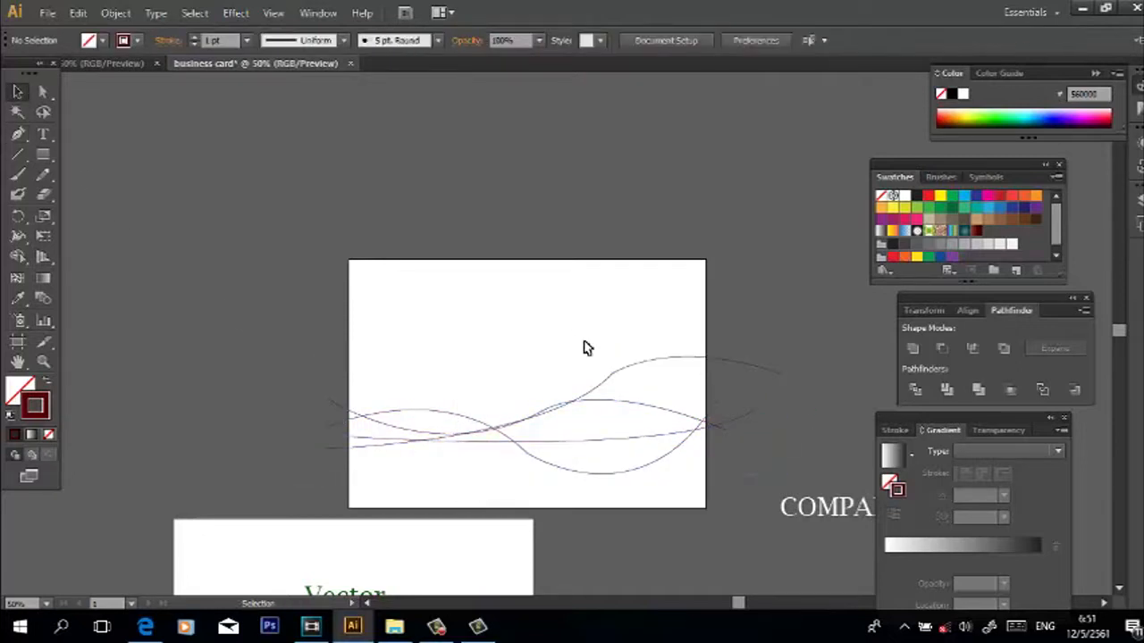
left_click(621, 368)
left_click_drag(43, 174, 117, 212)
left_click_drag(42, 174, 125, 191)
mouse_move(493, 411)
left_mouse_down()
mouse_move(671, 355)
mouse_move(539, 412)
mouse_move(700, 368)
mouse_move(409, 452)
mouse_move(630, 372)
mouse_move(666, 368)
left_mouse_up()
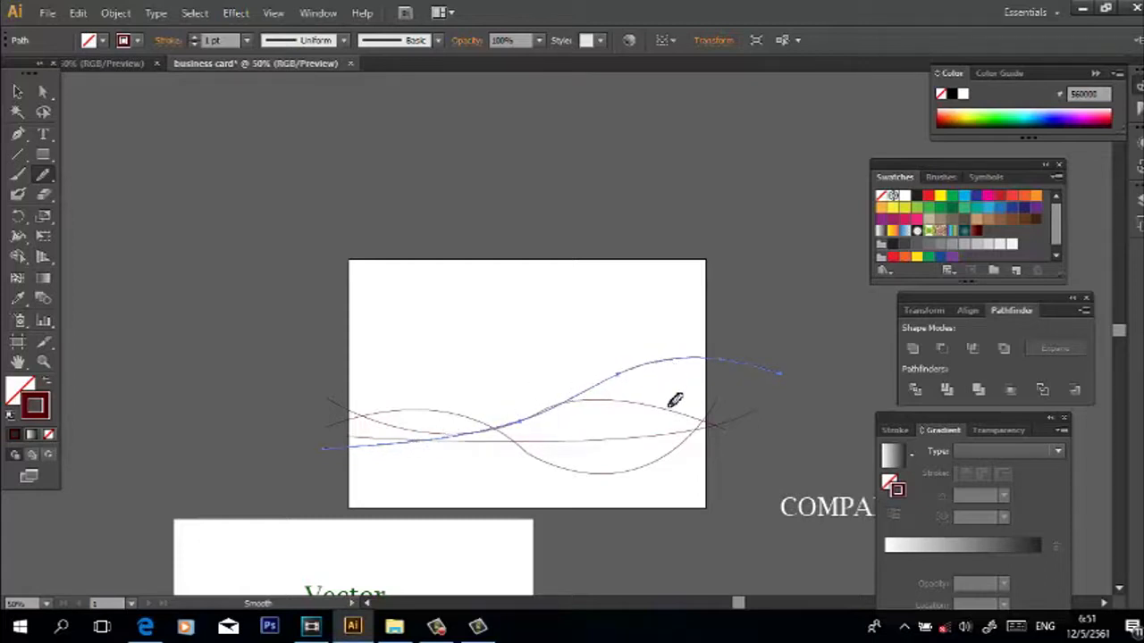
Even out the S-shaped first curve and the second wave that crosses it with the Smooth tool
key("v")
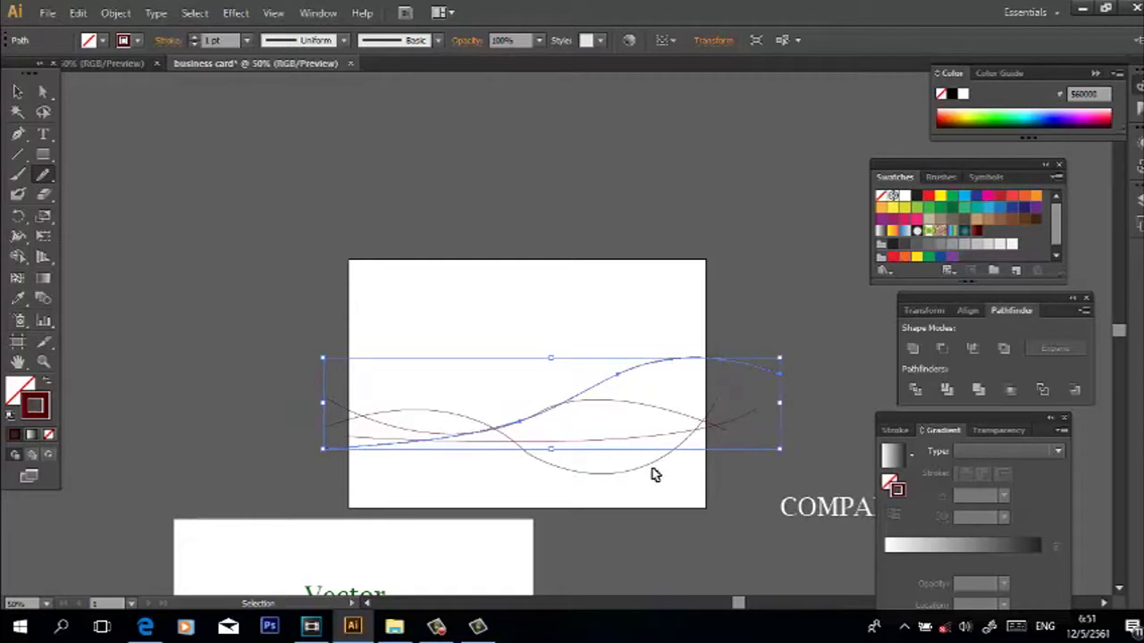
left_click(650, 470)
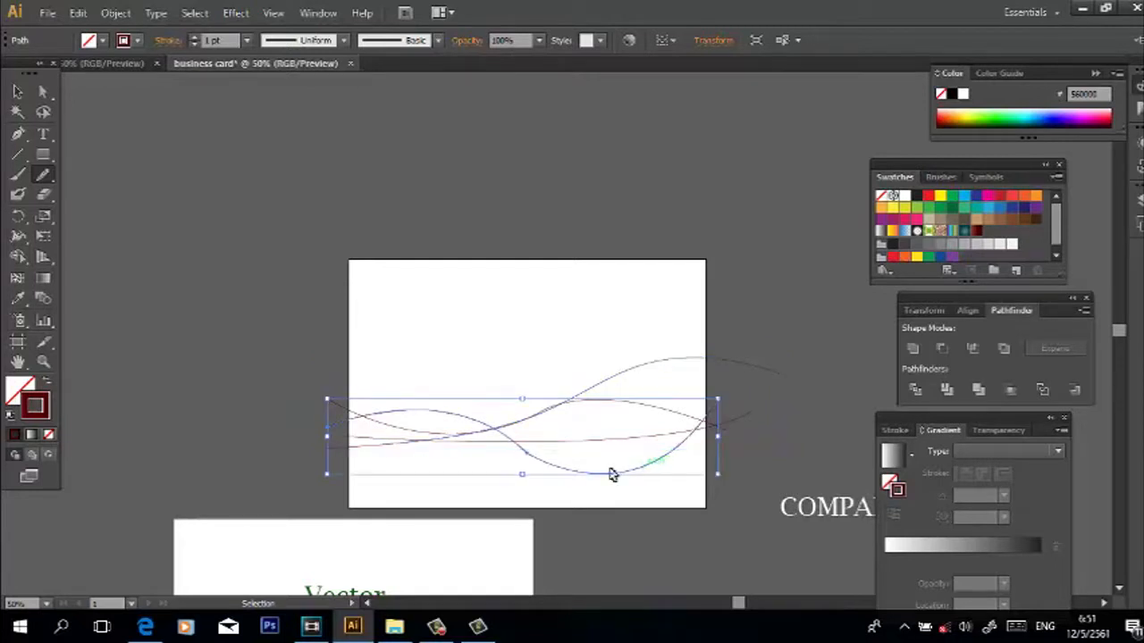
left_click_drag(485, 434, 593, 475)
mouse_move(435, 421)
left_mouse_down()
mouse_move(627, 476)
mouse_move(734, 413)
left_mouse_up()
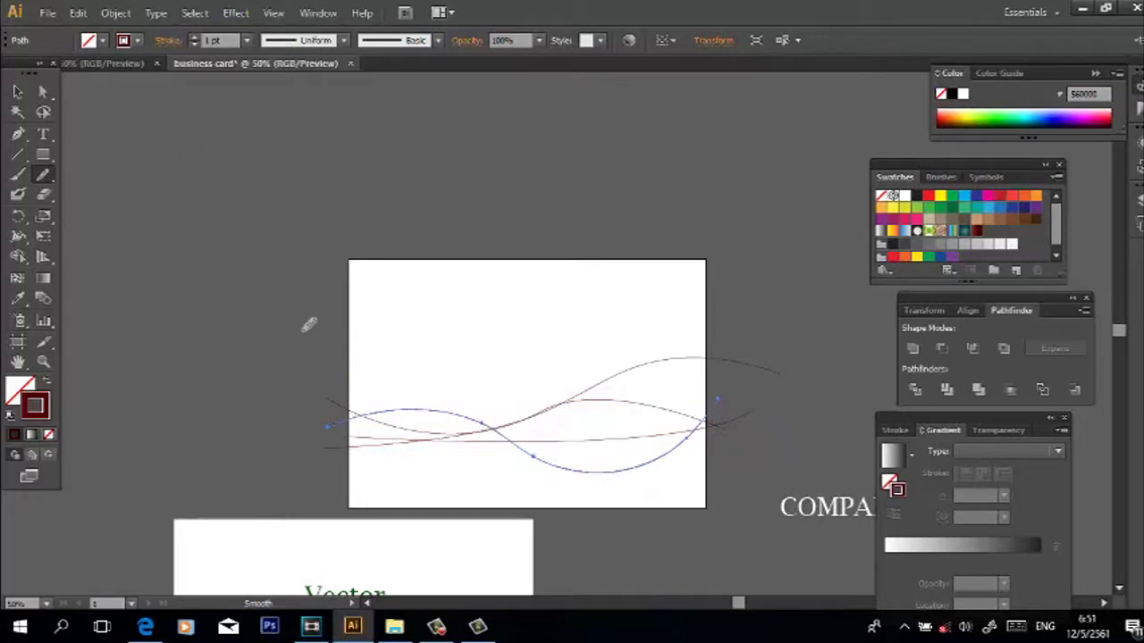
mouse_move(435, 403)
left_mouse_down()
mouse_move(646, 459)
mouse_move(764, 404)
left_mouse_up()
left_click_drag(661, 456, 695, 417)
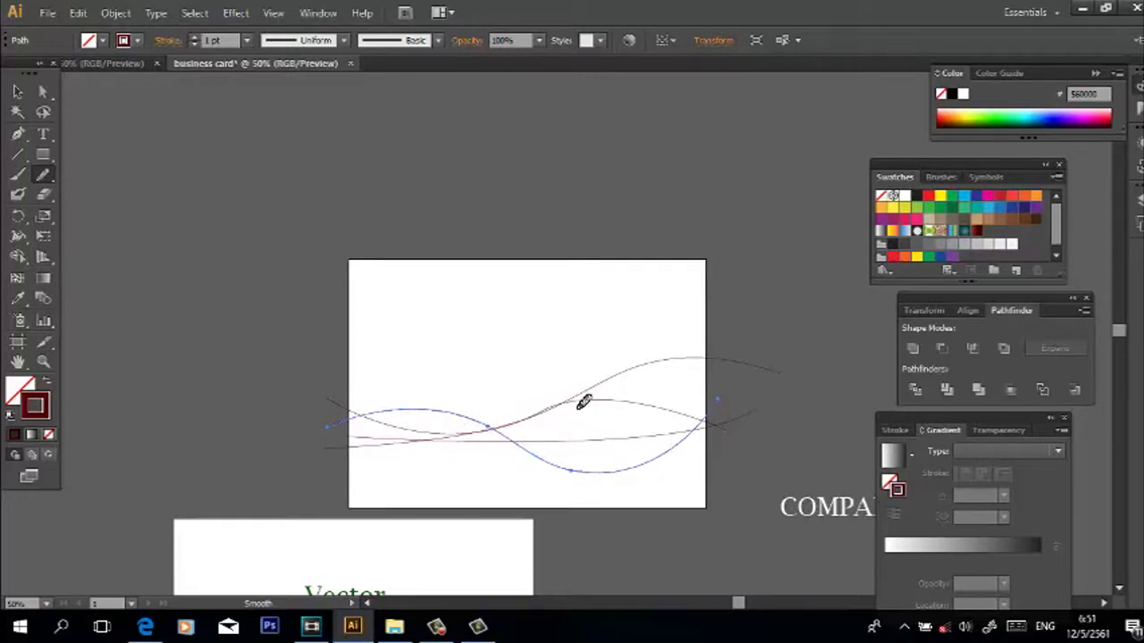
key("ctrl")
left_click(657, 412, "ctrl")
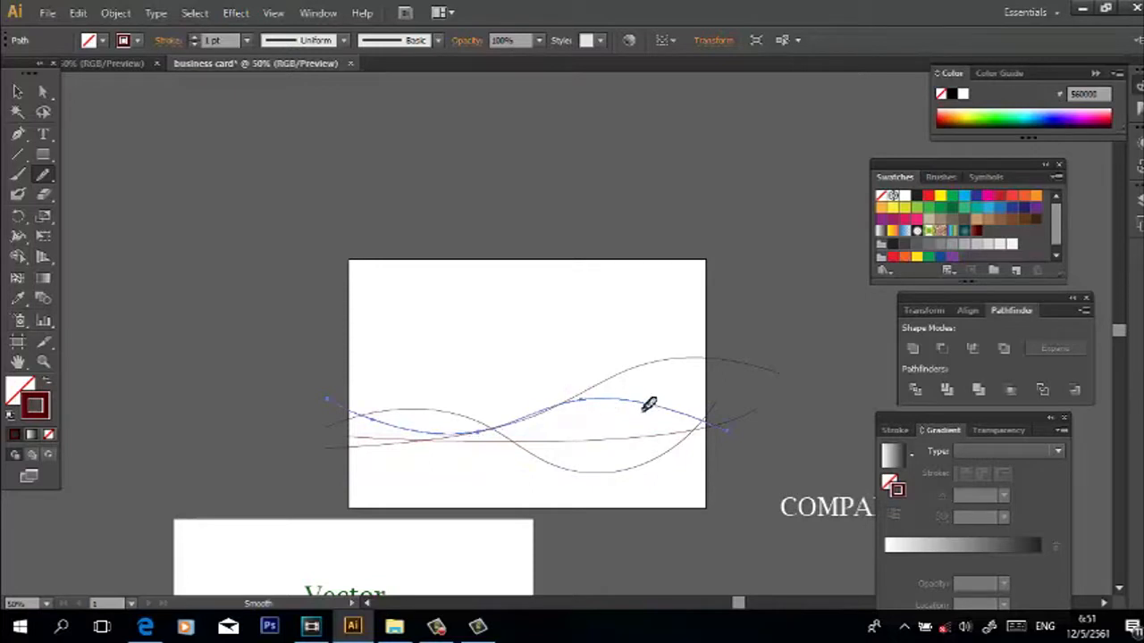
Set the blend options for the four selected wave curves to Specified Steps spacing with 78 steps
left_click(17, 91)
left_click_drag(351, 347, 423, 492)
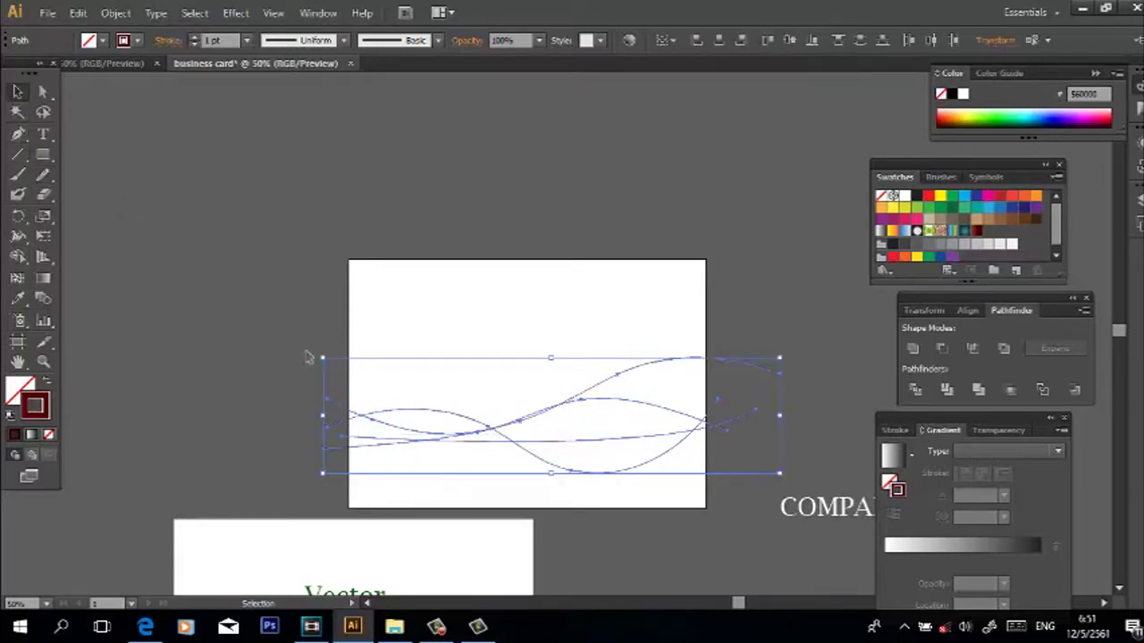
left_click(115, 13)
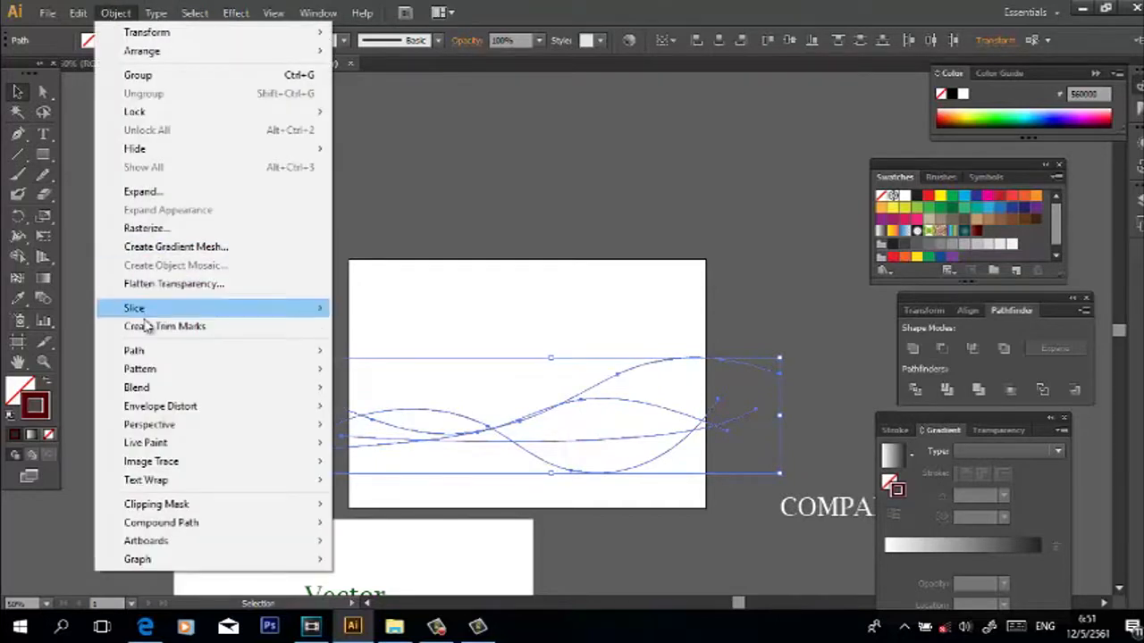
mouse_move(143, 389)
left_click(360, 430)
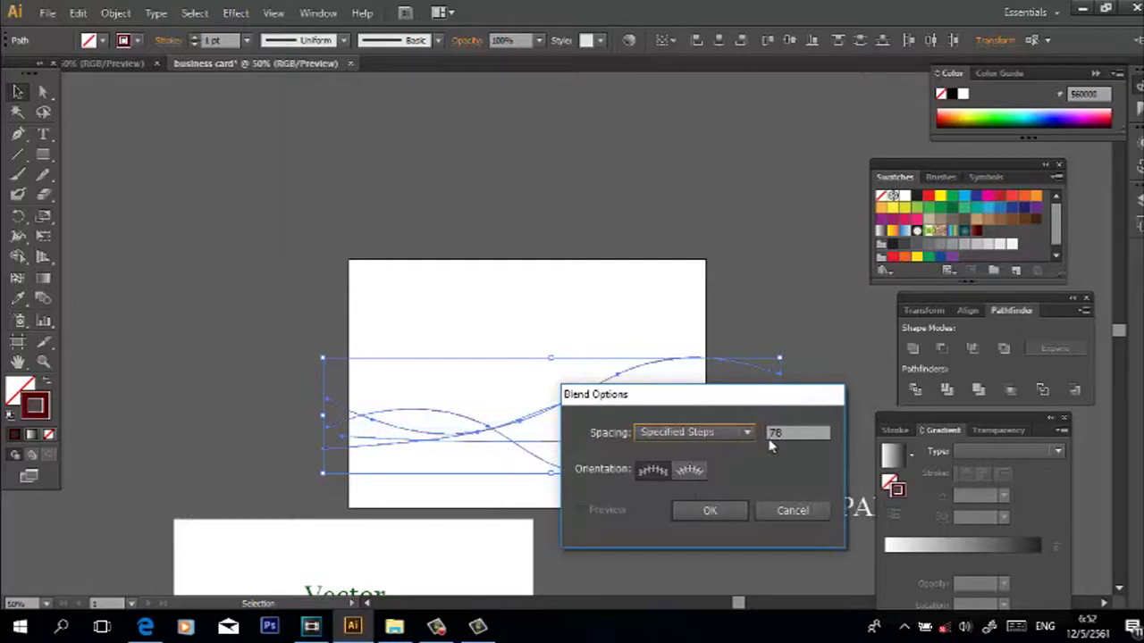
left_click(718, 437)
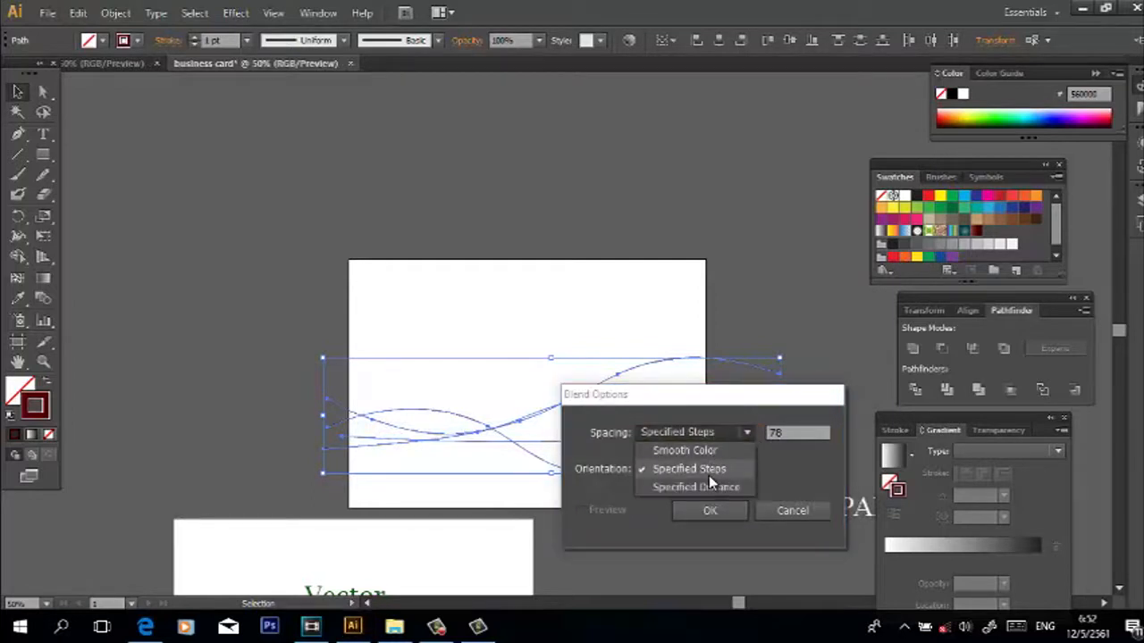
left_click(708, 471)
left_click(788, 433)
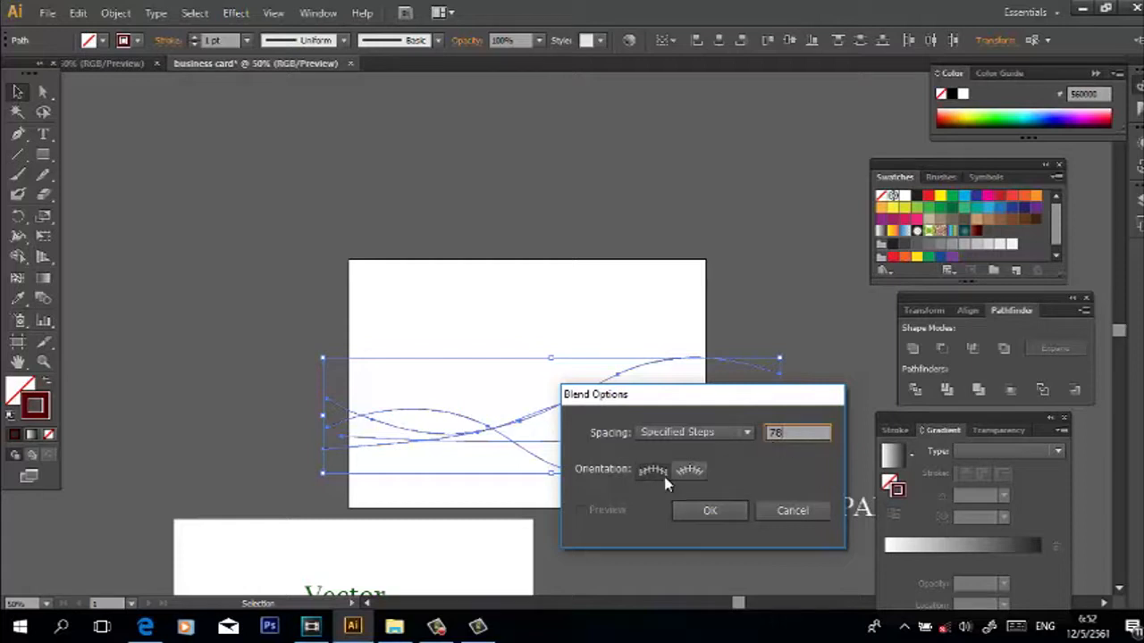
left_click(682, 509)
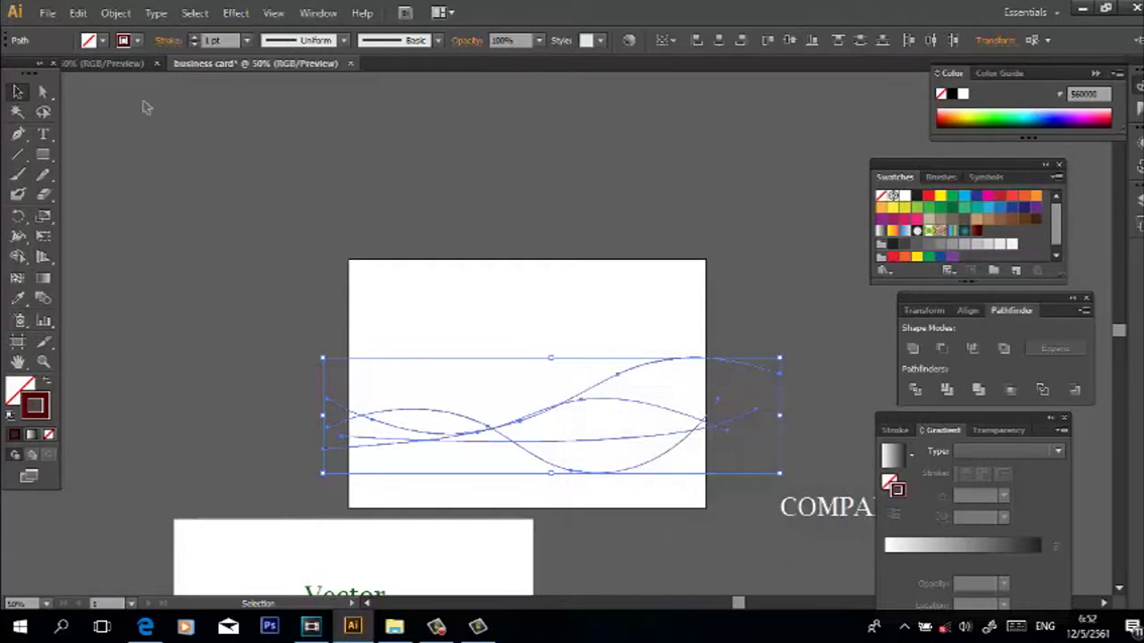
Make a blend from the four dark red wave curves
left_click(131, 20)
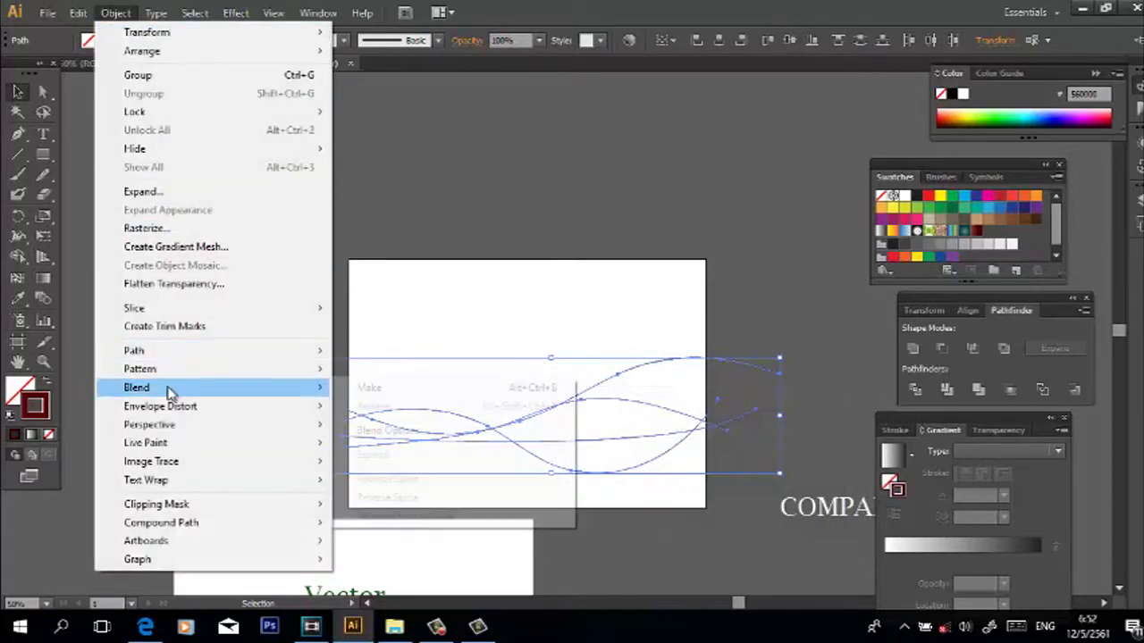
mouse_move(266, 394)
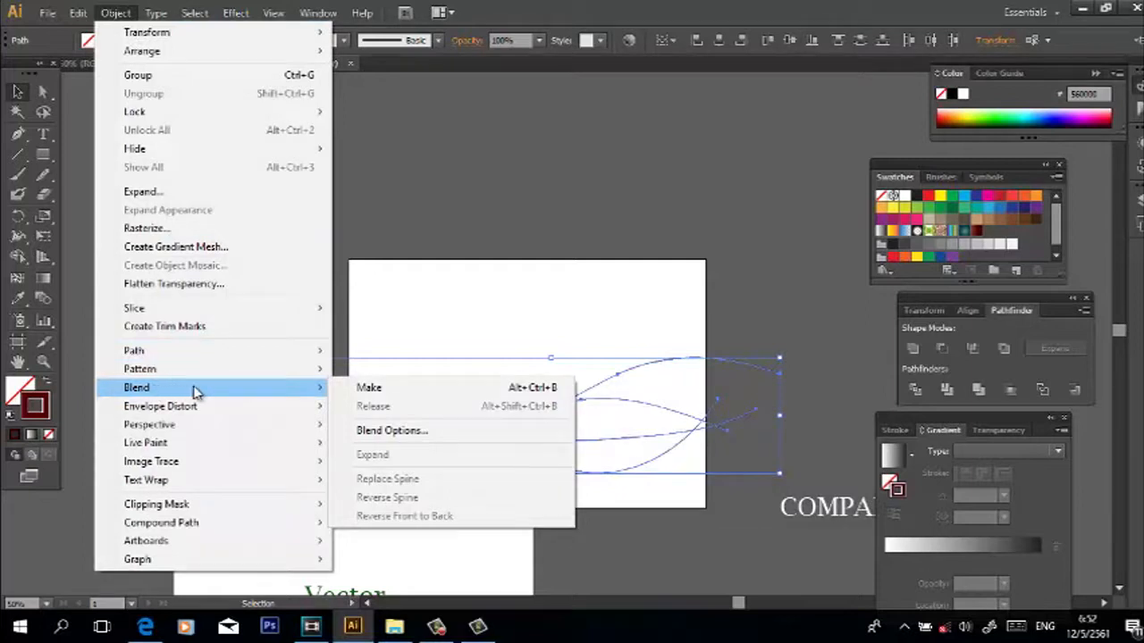
left_click(385, 388)
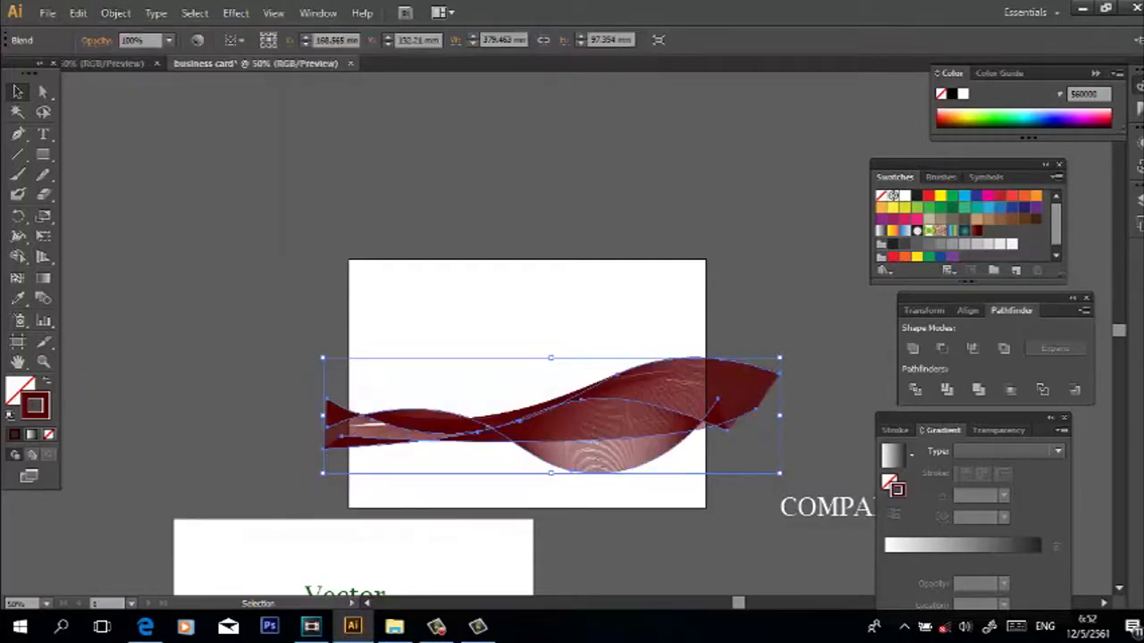
left_click(676, 502)
left_click(661, 424)
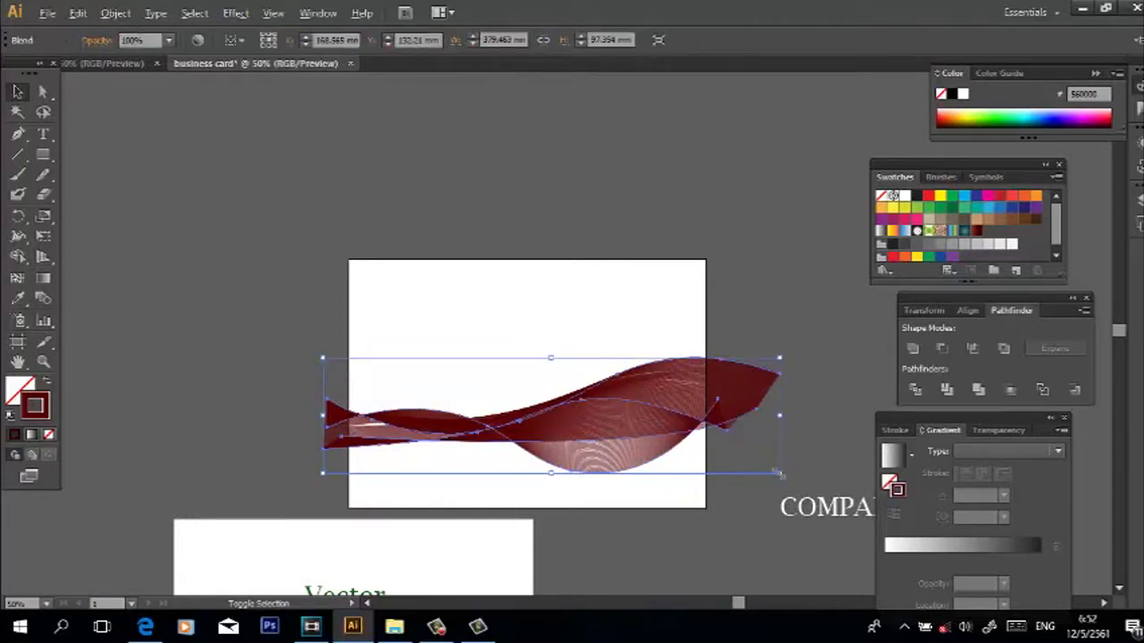
Expand the dark red wave blend into separate editable paths
left_click(116, 14)
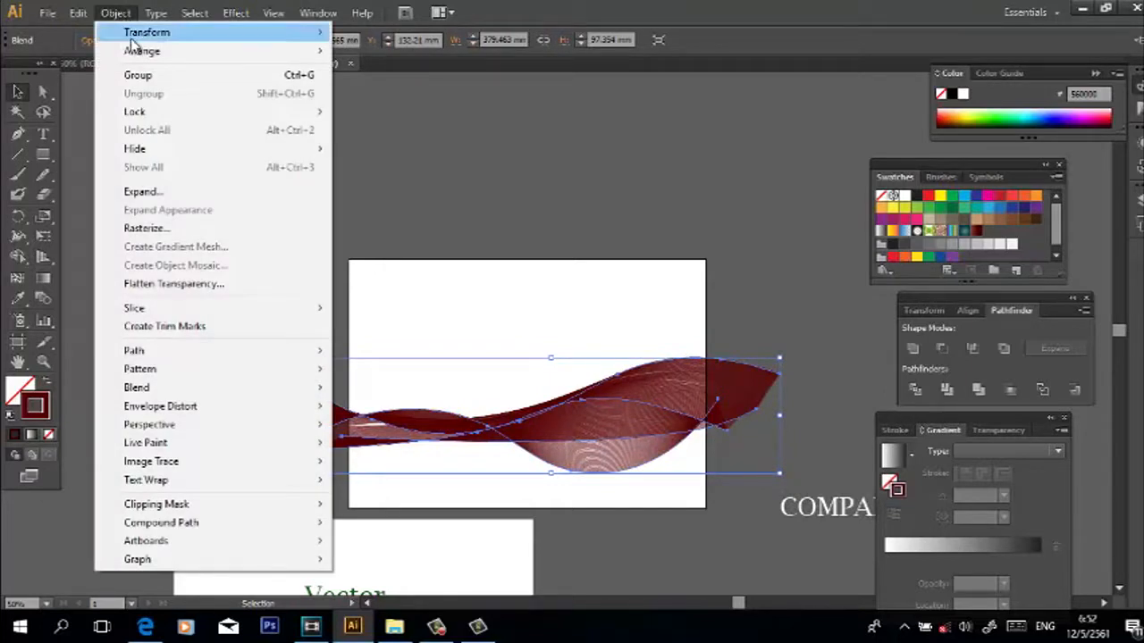
left_click(172, 198)
left_click(540, 405)
Enlarge the expanded wave group and shift it left so it spans past both sides of the artboard
left_click_drag(779, 471, 861, 495)
left_click_drag(715, 396, 657, 398)
left_click(699, 238)
scroll(715, 259, "down", 1)
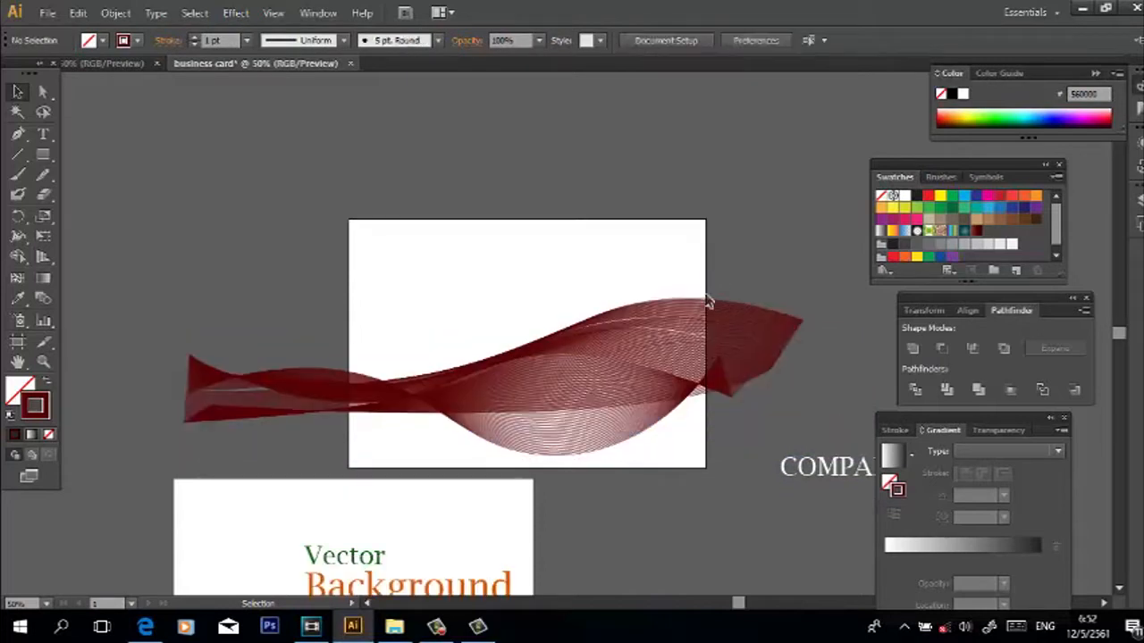
Apply a linear white-to-black gradient to the stroke of the expanded wave group
left_click(706, 297)
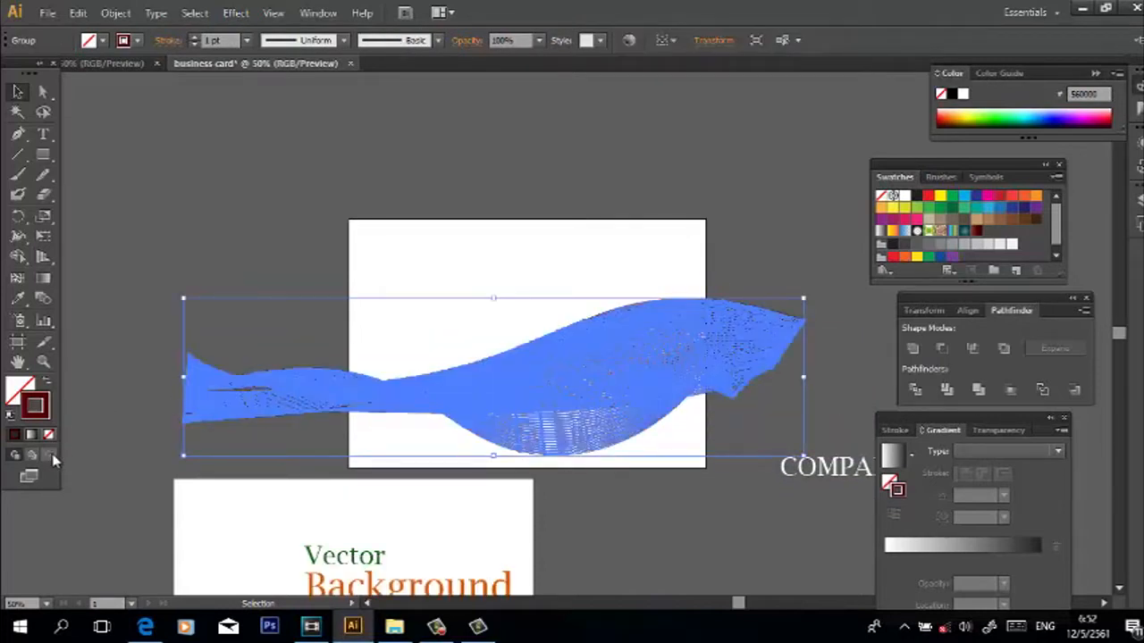
left_click(348, 196)
left_click(721, 376)
left_click(34, 436)
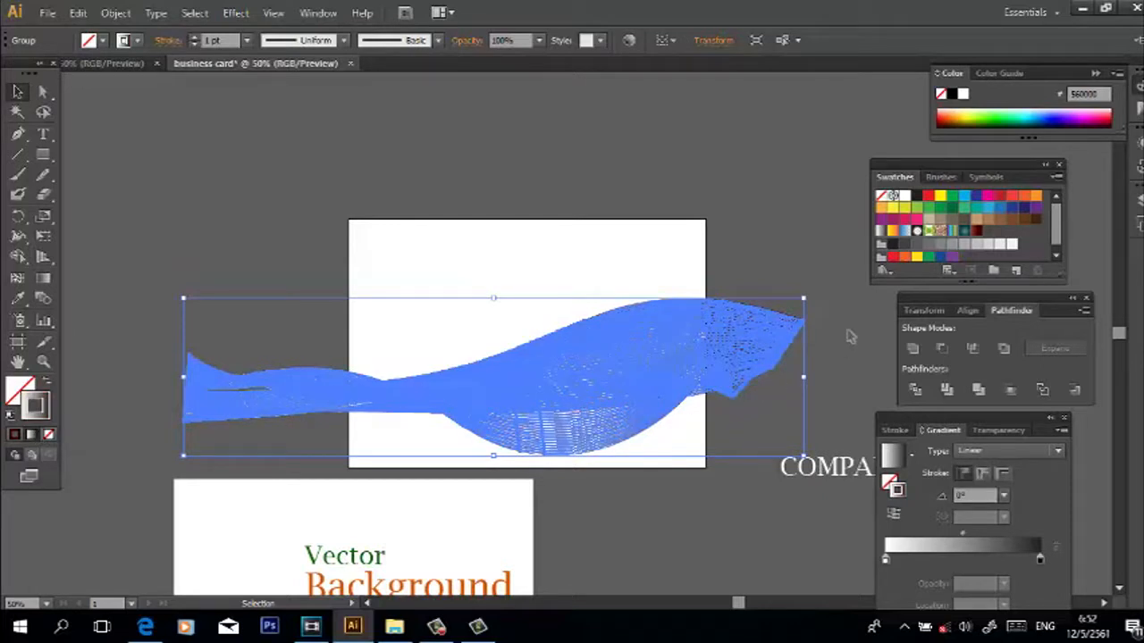
left_click(354, 176)
left_click(498, 374)
Change the stroke gradient's black end stop to dark green 004a00
left_click_drag(948, 207, 1039, 560)
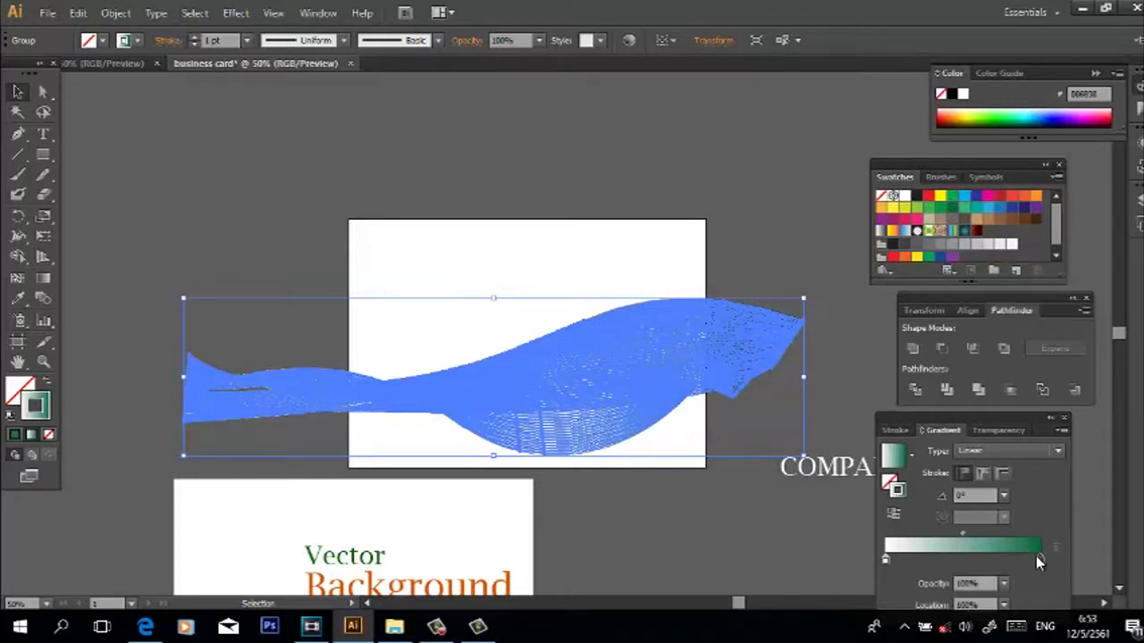
double_click(1039, 560)
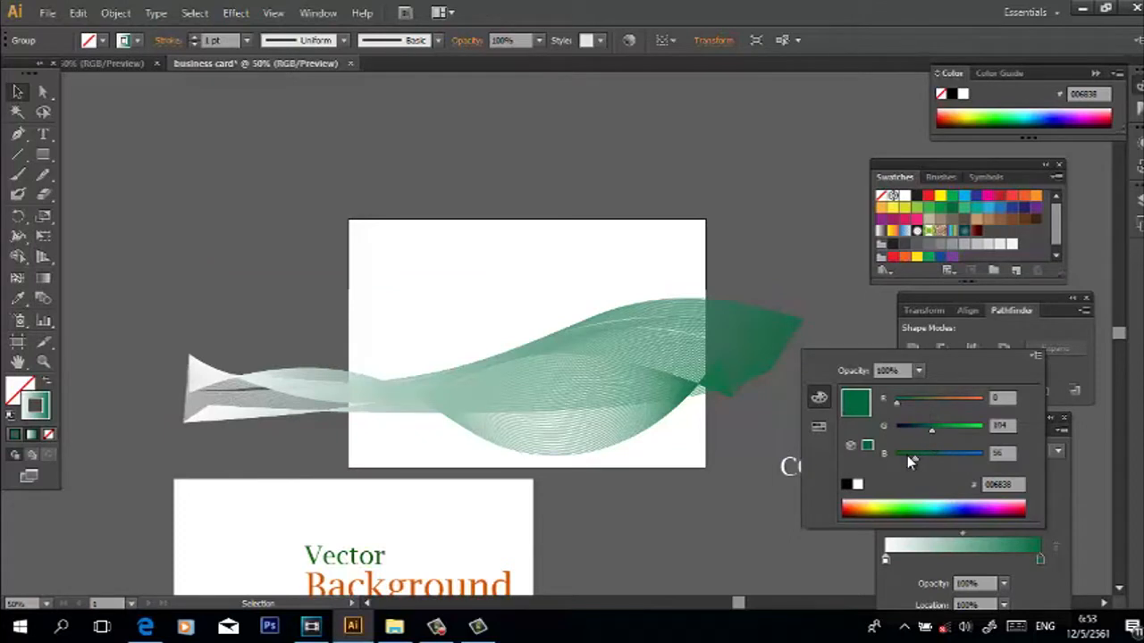
left_click_drag(932, 426, 923, 425)
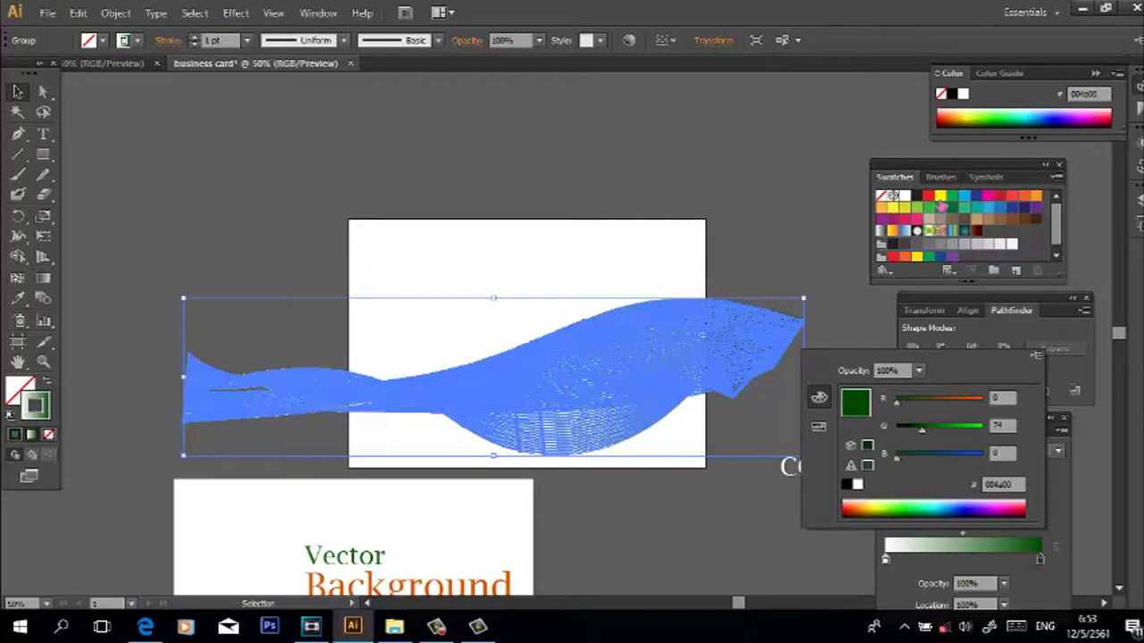
Change the stroke gradient's white start stop to yellow fff200
left_click(818, 220)
left_click_drag(939, 196, 884, 559)
left_click(802, 545)
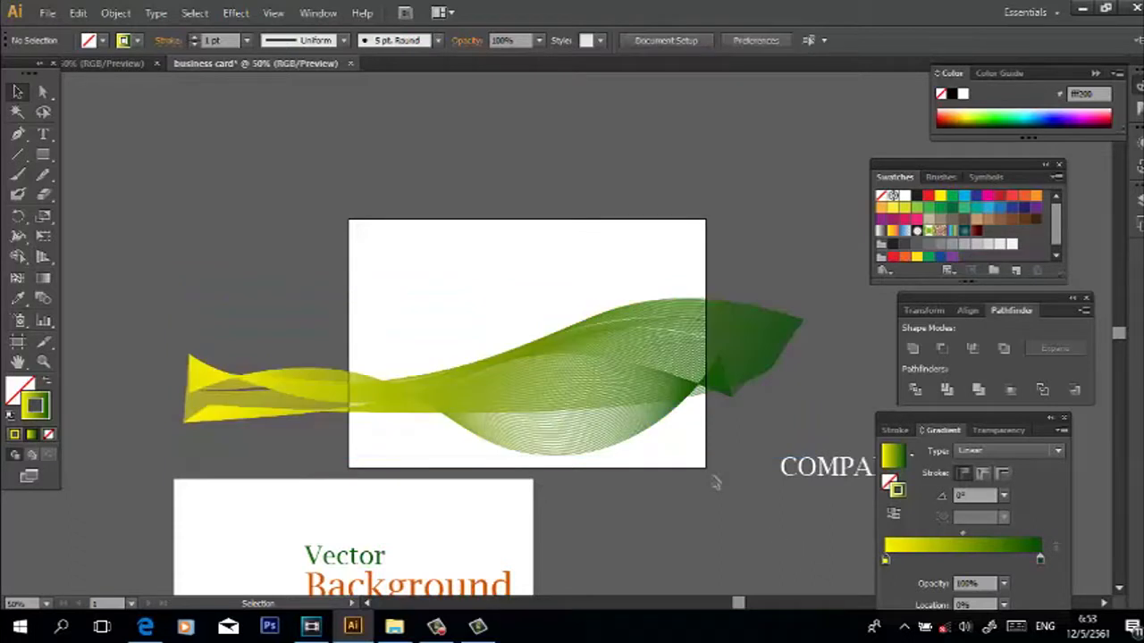
Rotate the yellow-green wave group about 5.7° counterclockwise and move it down to the artboard's lower edge
left_click(689, 368)
left_click_drag(812, 464, 822, 429)
left_click_drag(626, 384, 621, 421)
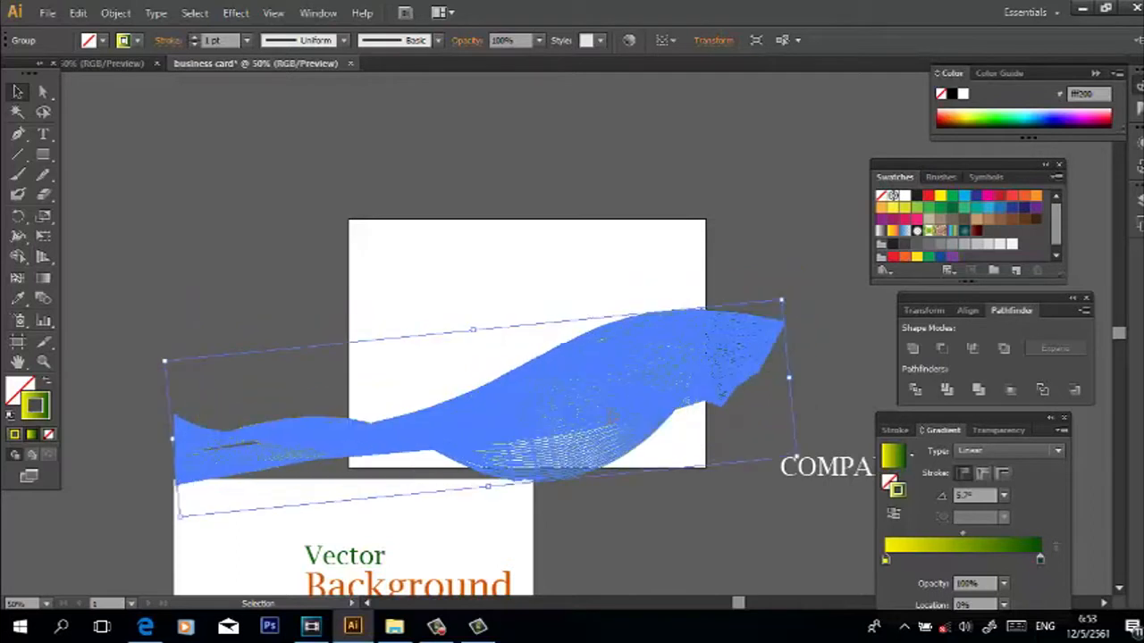
left_click(762, 210)
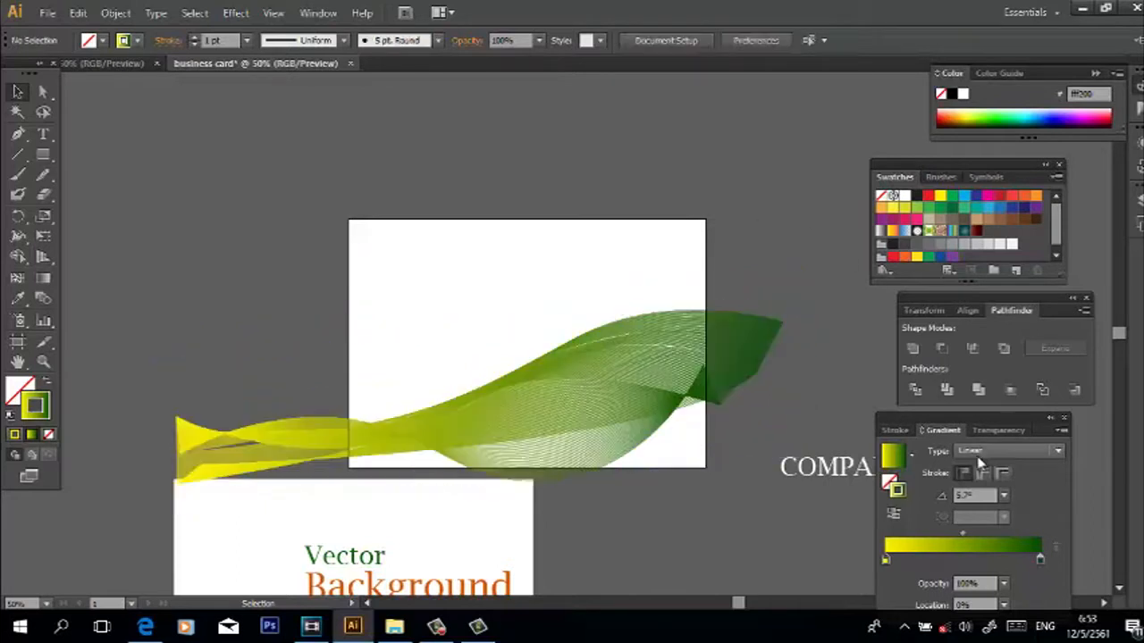
Draw four freehand open wave curves with the Pencil tool across the green wave, extending past both sides of the artboard
scroll(608, 505, "down", 3)
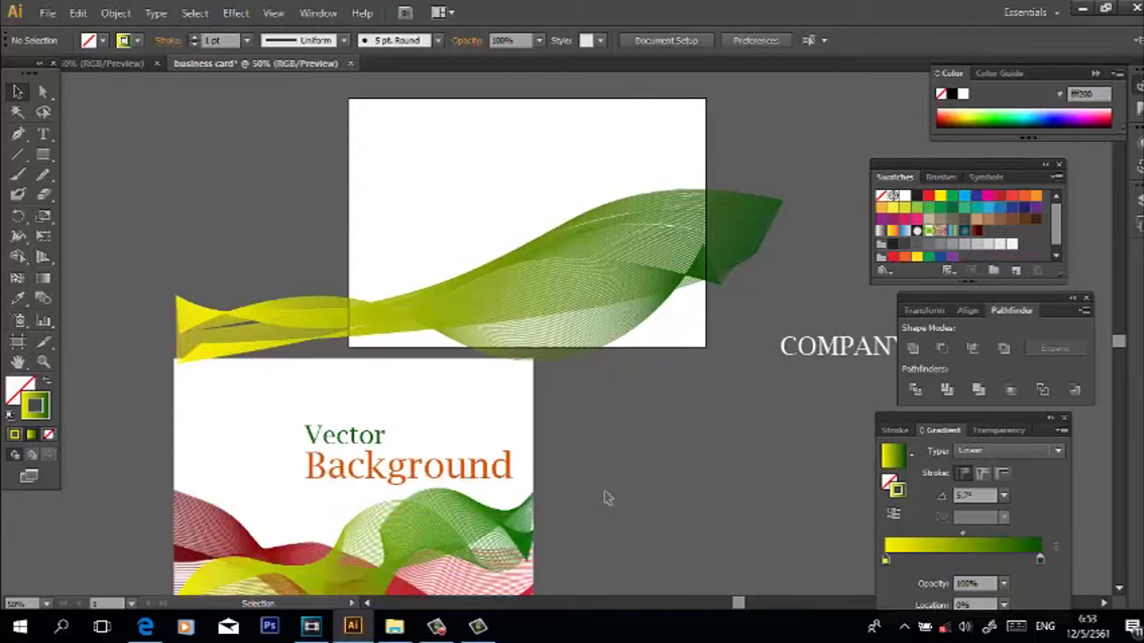
scroll(691, 467, "up", 1)
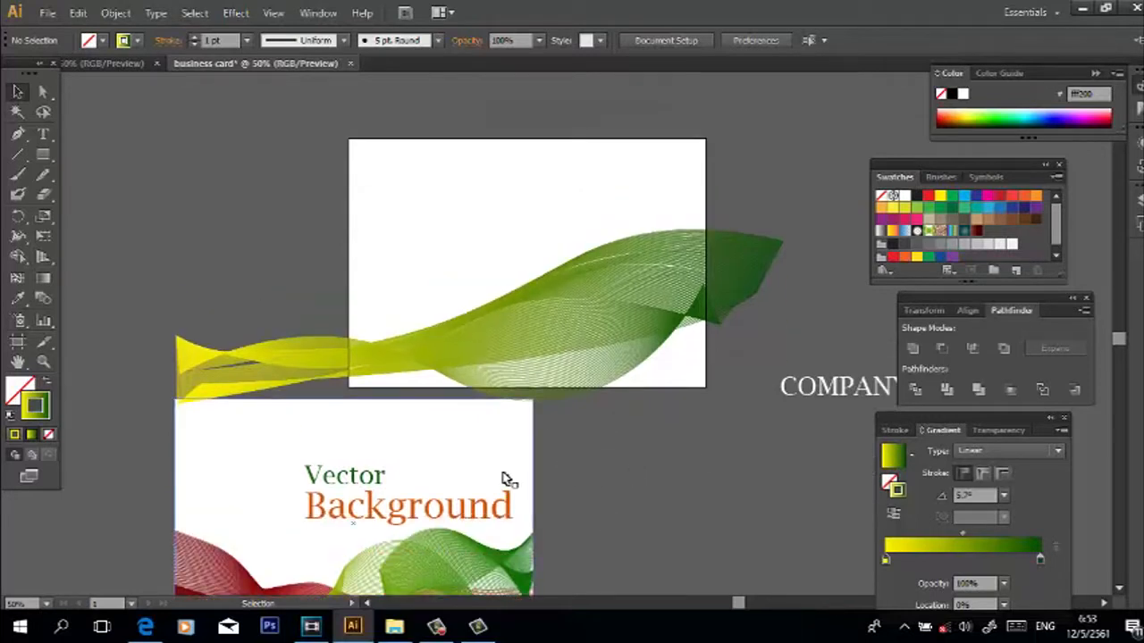
scroll(506, 479, "down", 2)
scroll(497, 480, "up", 2)
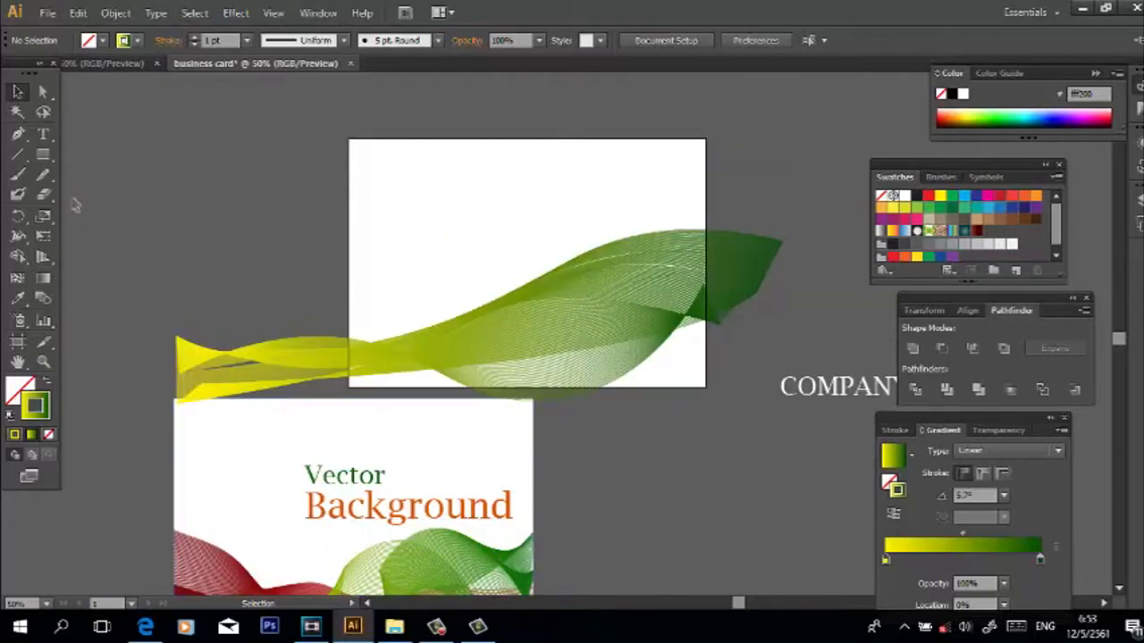
left_click_drag(43, 174, 100, 175)
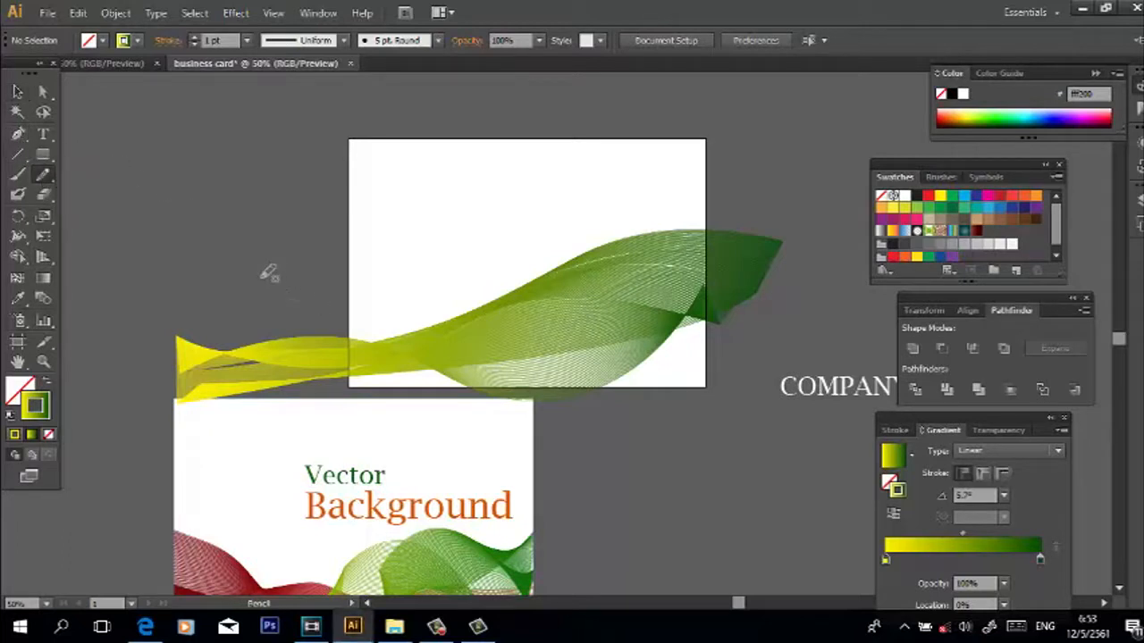
mouse_move(267, 274)
left_mouse_down()
mouse_move(316, 284)
mouse_move(537, 380)
mouse_move(661, 383)
mouse_move(750, 344)
left_mouse_up()
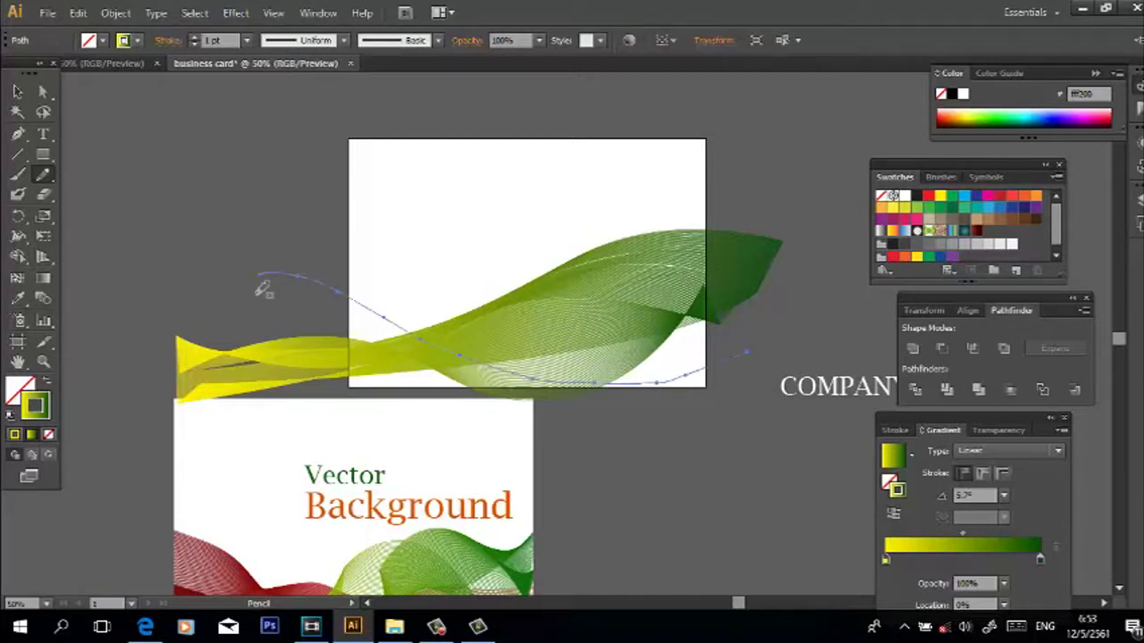
mouse_move(267, 289)
left_mouse_down()
mouse_move(492, 307)
mouse_move(599, 359)
mouse_move(697, 384)
mouse_move(764, 382)
left_mouse_up()
mouse_move(266, 320)
left_mouse_down()
mouse_move(386, 322)
mouse_move(605, 377)
mouse_move(672, 375)
mouse_move(725, 325)
left_mouse_up()
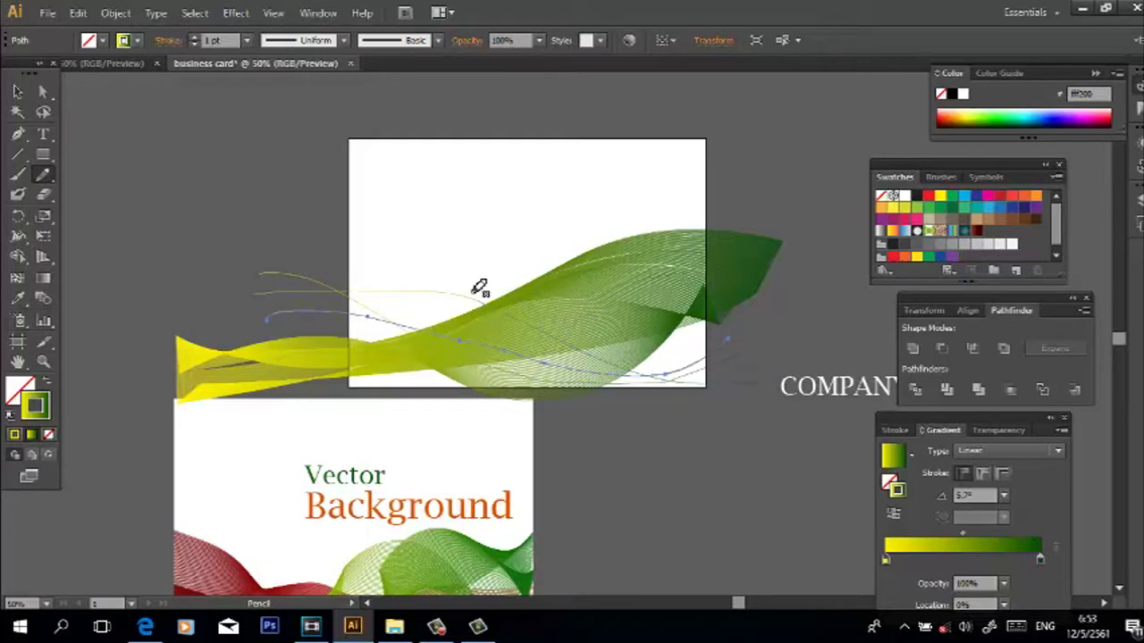
left_click_drag(476, 277, 770, 310)
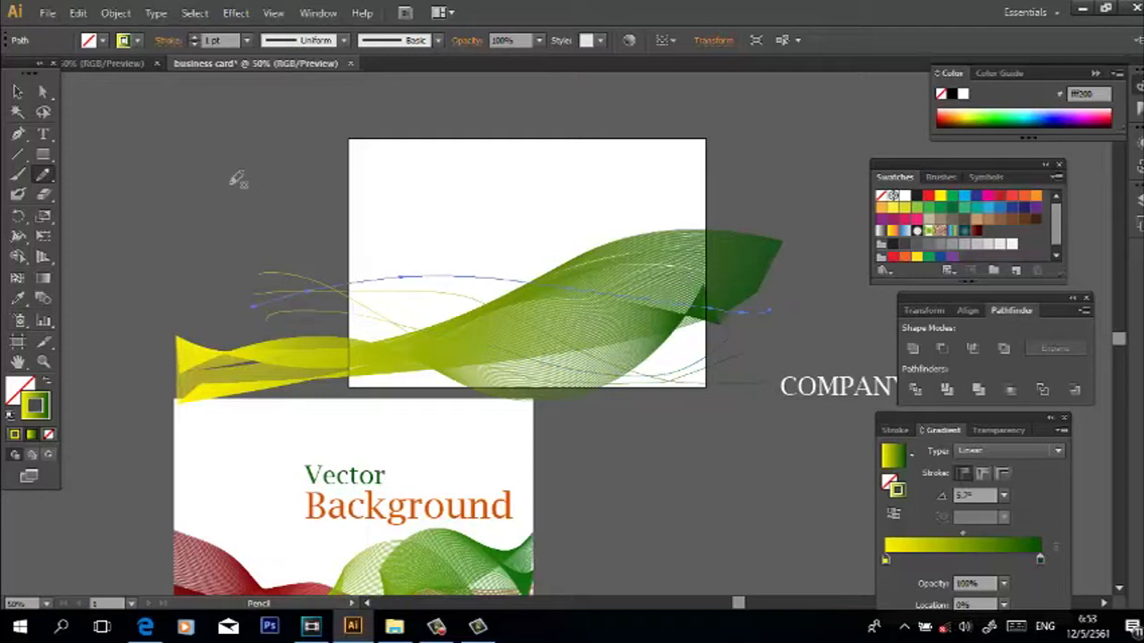
Select the four new pencil curves and confirm their blend options as Specified Steps with 78 steps
left_click(18, 107)
left_click(18, 93)
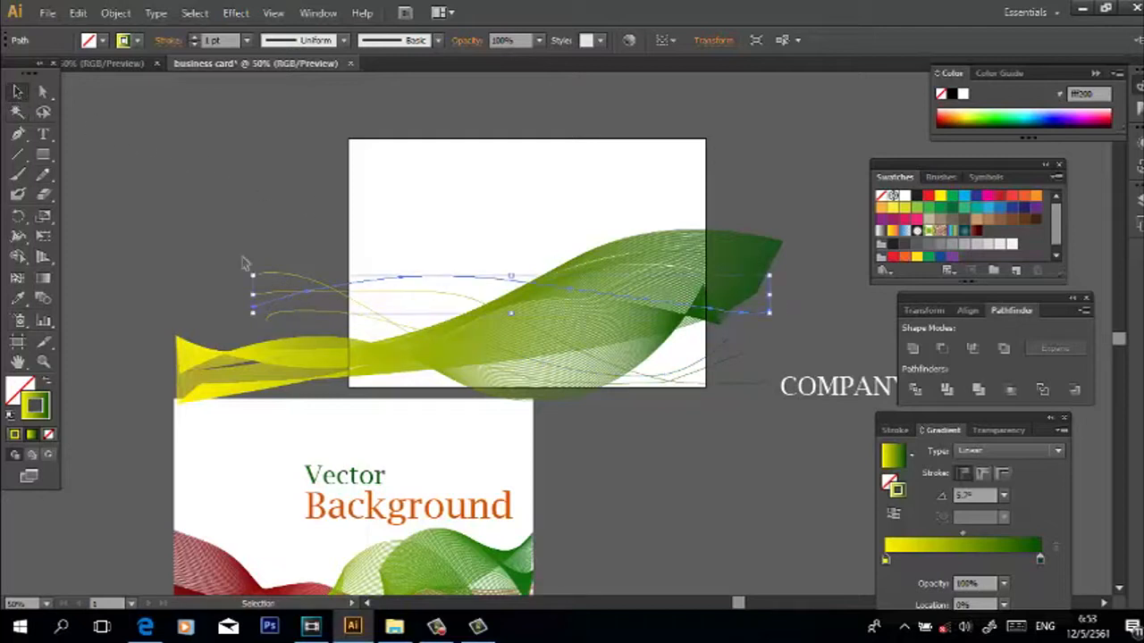
left_click(352, 323, "shift")
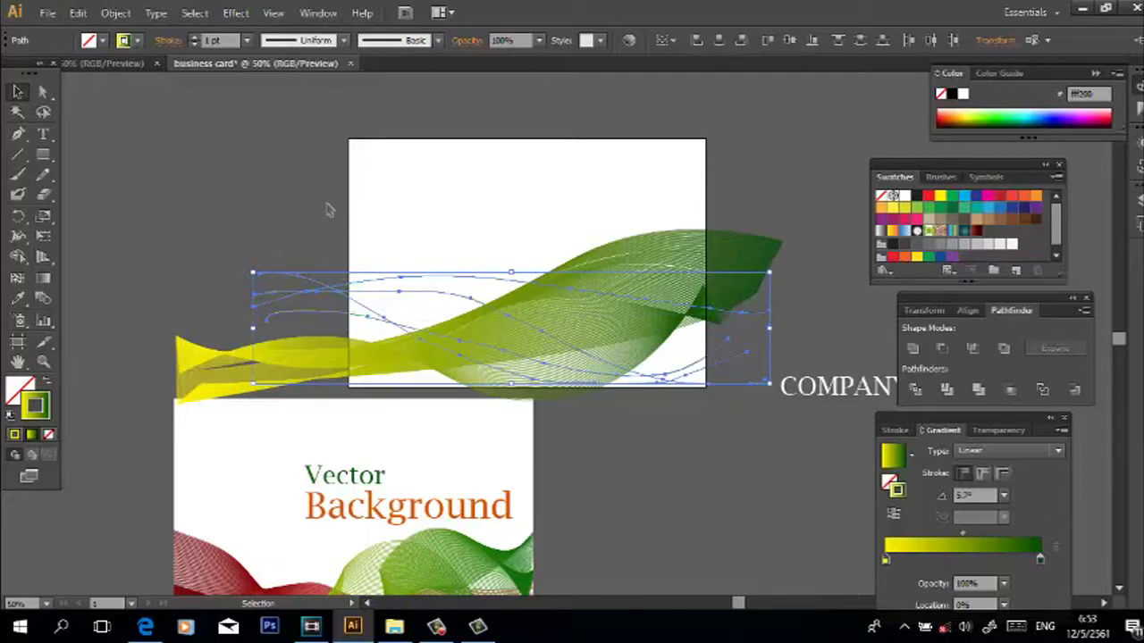
left_click(115, 13)
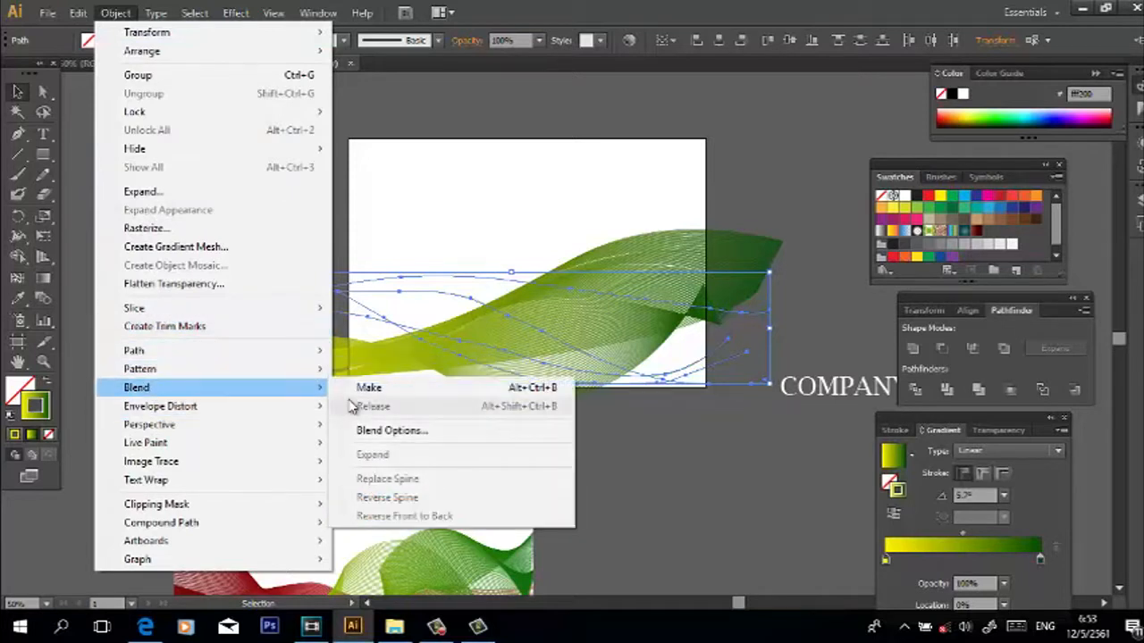
left_click(393, 431)
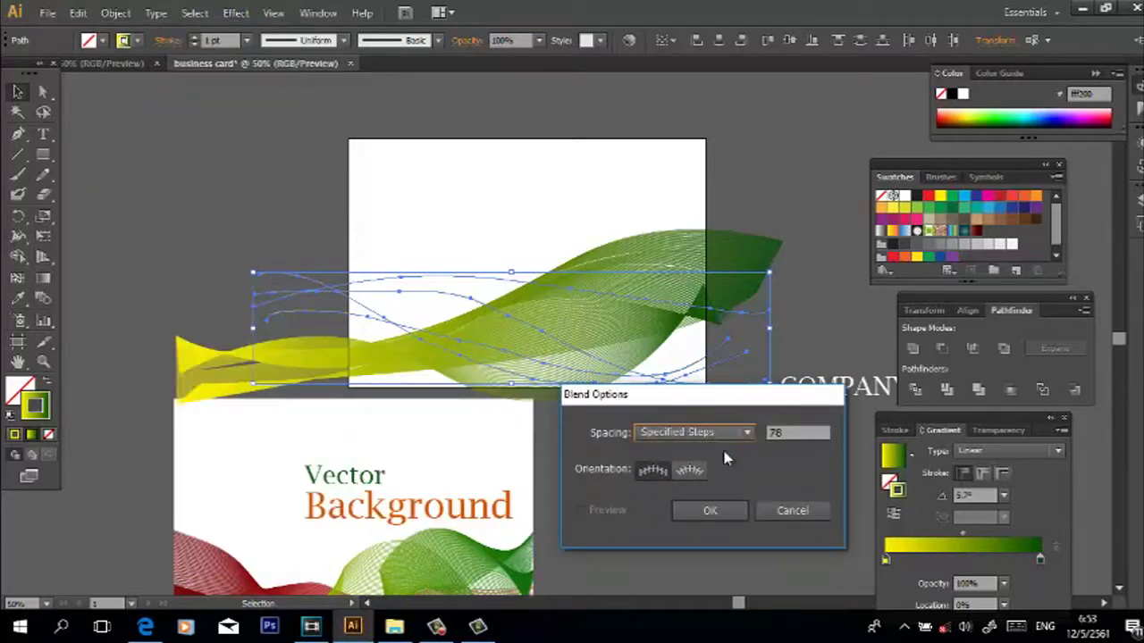
left_click(722, 516)
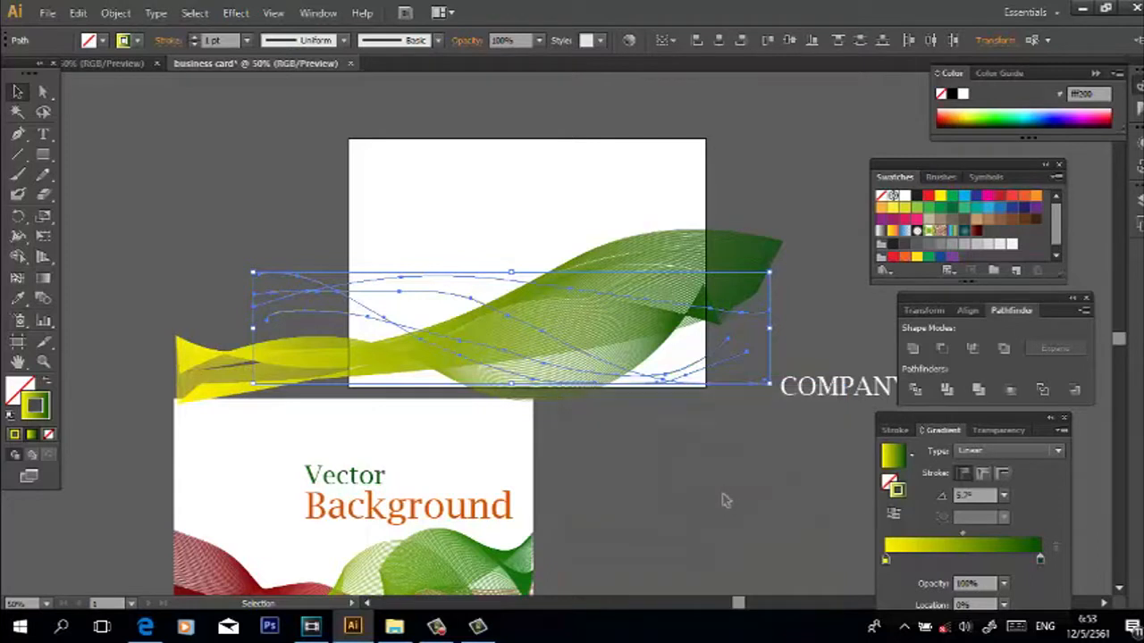
Make a second blend from the four selected pencil curves
left_click(115, 13)
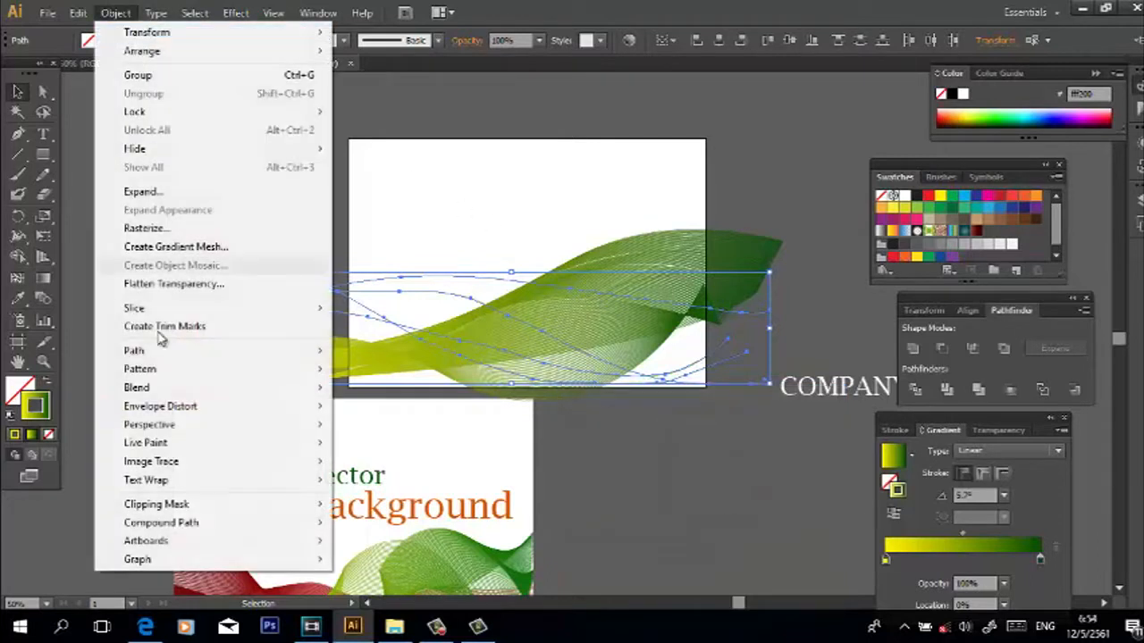
mouse_move(148, 387)
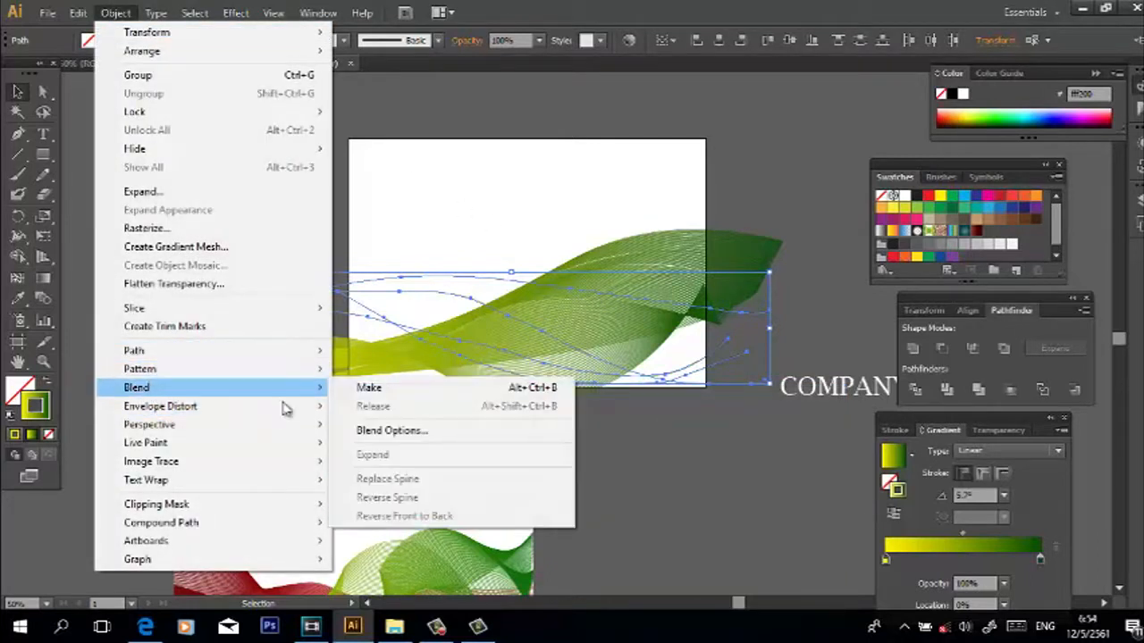
left_click(434, 390)
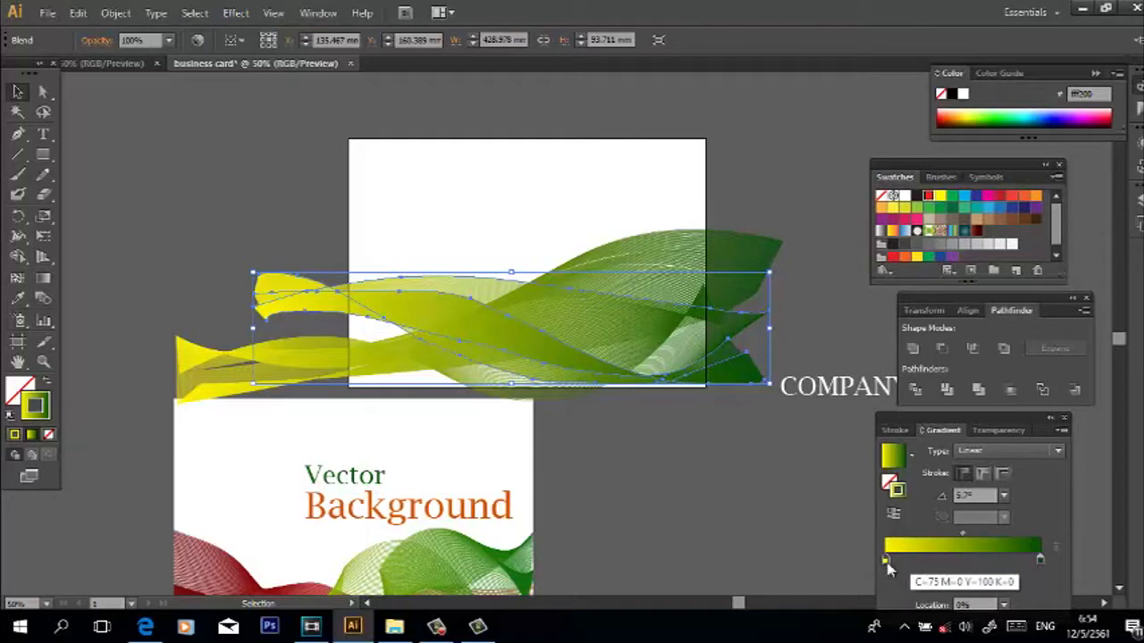
Change the new blend's stroke gradient from yellow-green to red, with its end stop set to dark red 5b0000
left_click_drag(888, 569, 887, 563)
left_click_drag(1000, 198, 1041, 564)
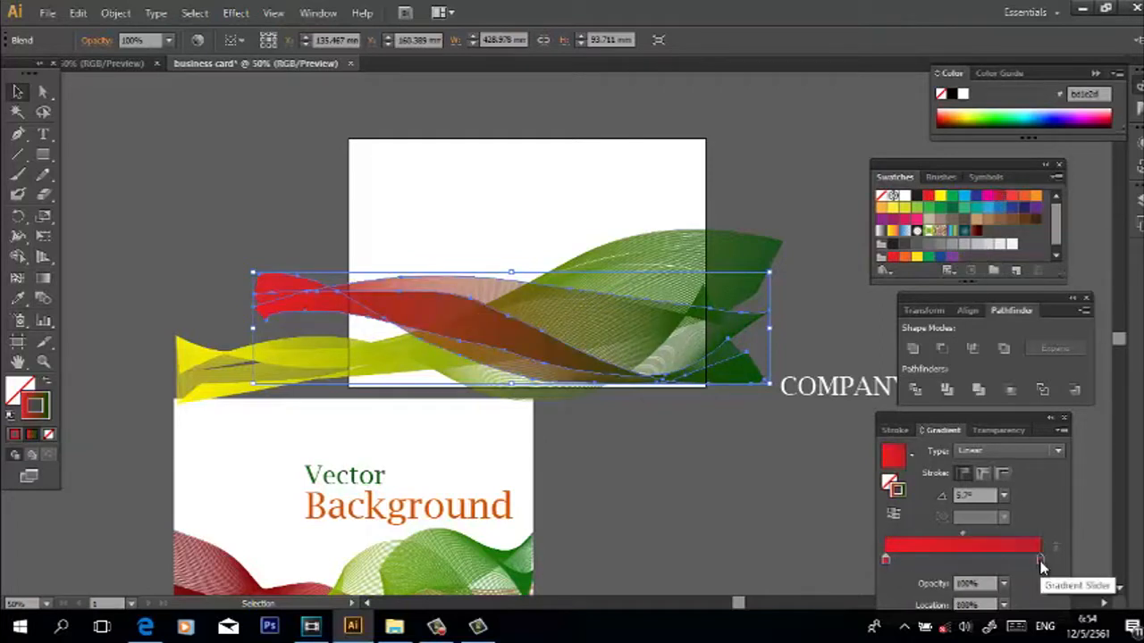
double_click(1041, 563)
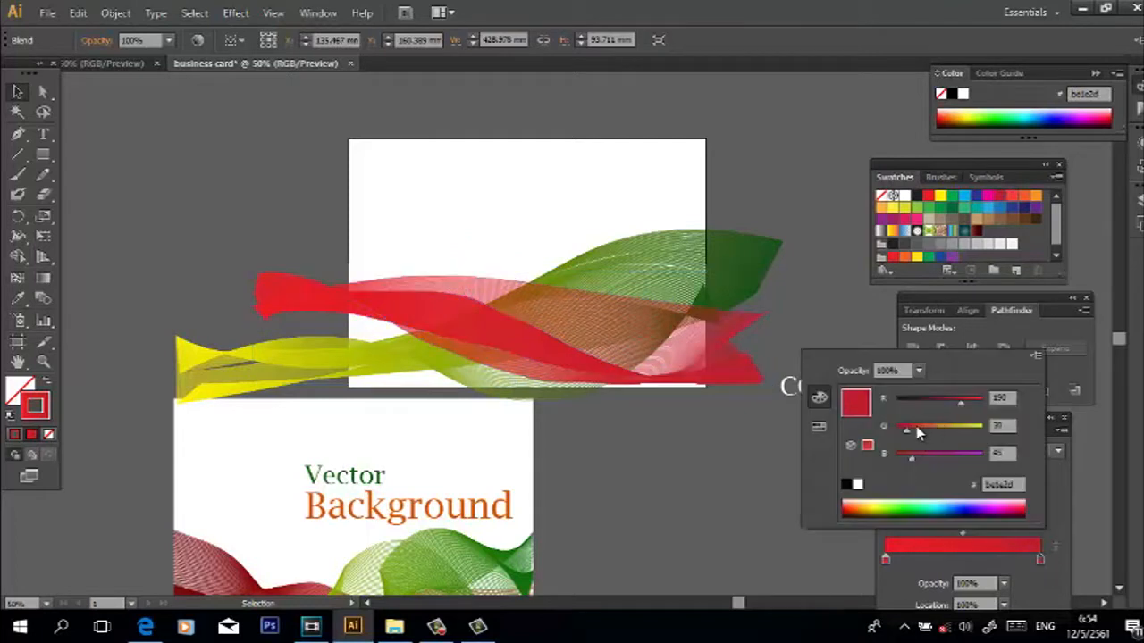
left_click_drag(902, 462, 897, 427)
left_click(927, 400)
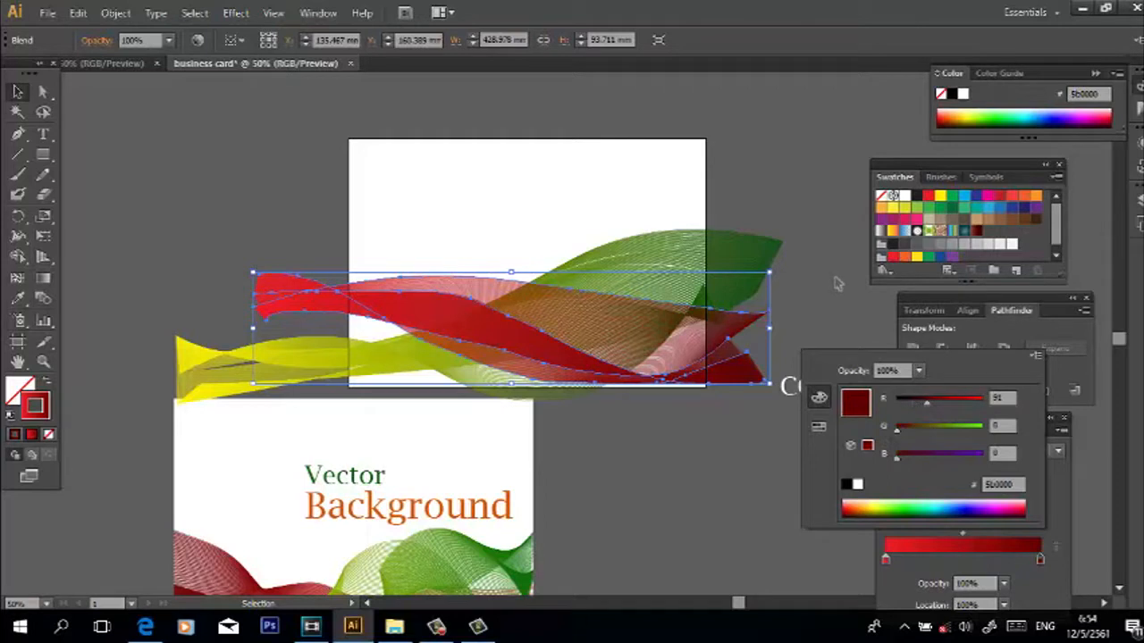
left_click(854, 556)
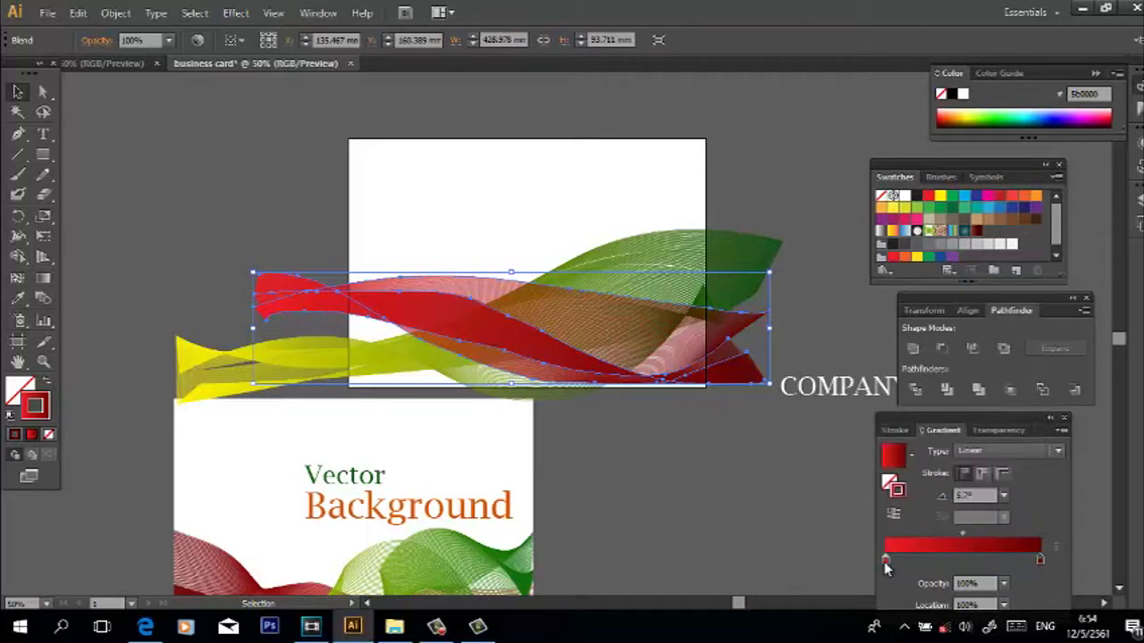
Set the stroke gradient's start stop to pure red ed0000 and reverse the gradient direction
double_click(886, 561)
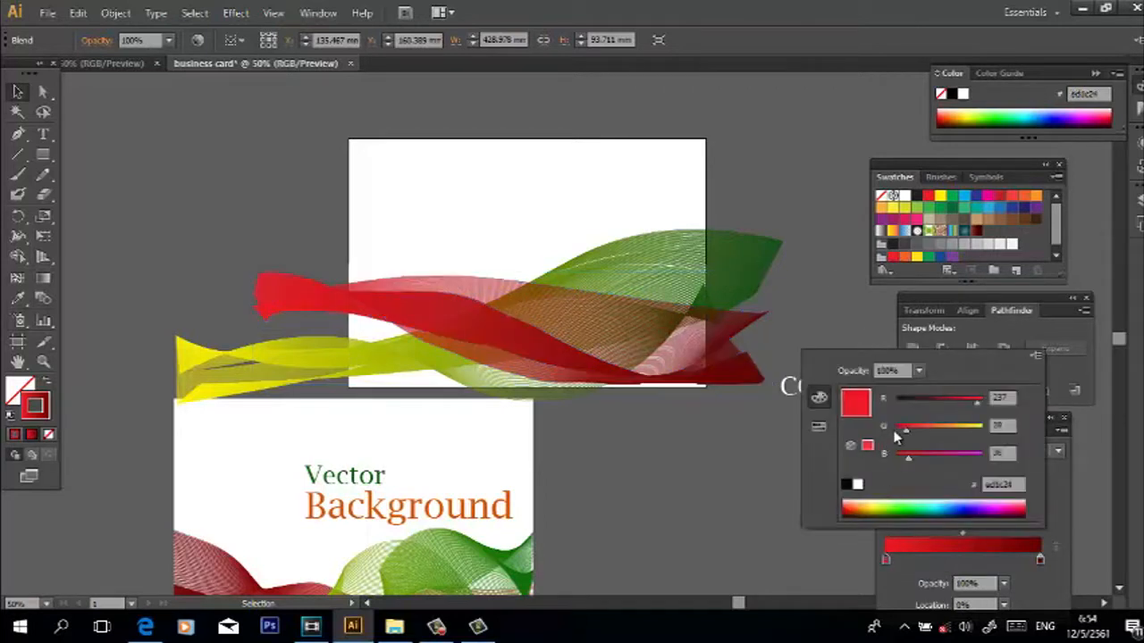
left_click_drag(902, 434, 892, 459)
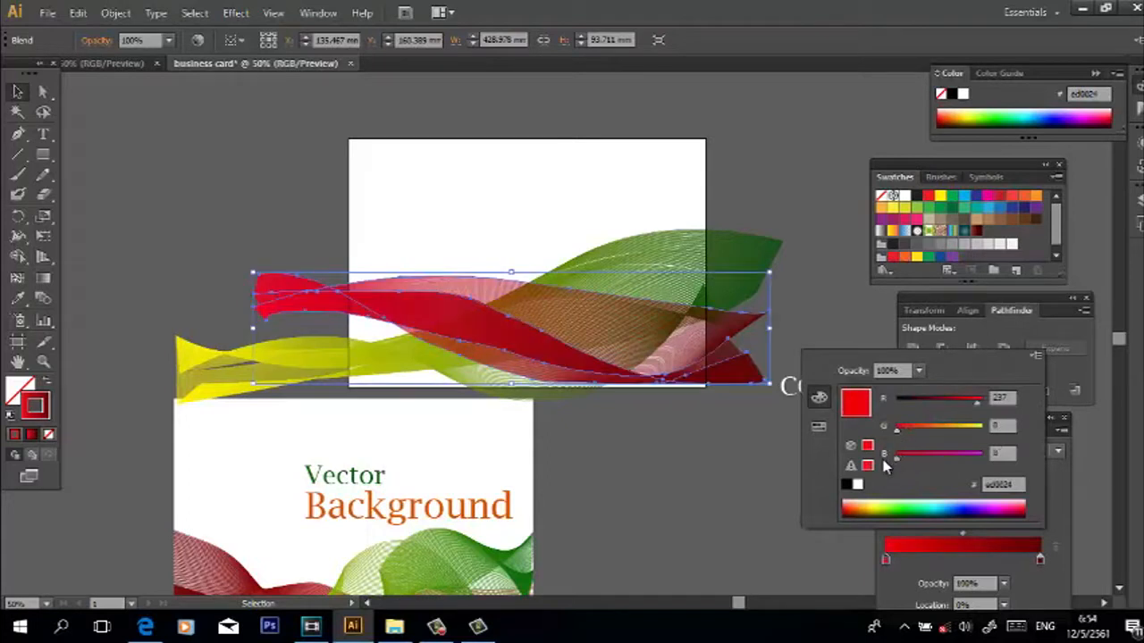
left_click(720, 475)
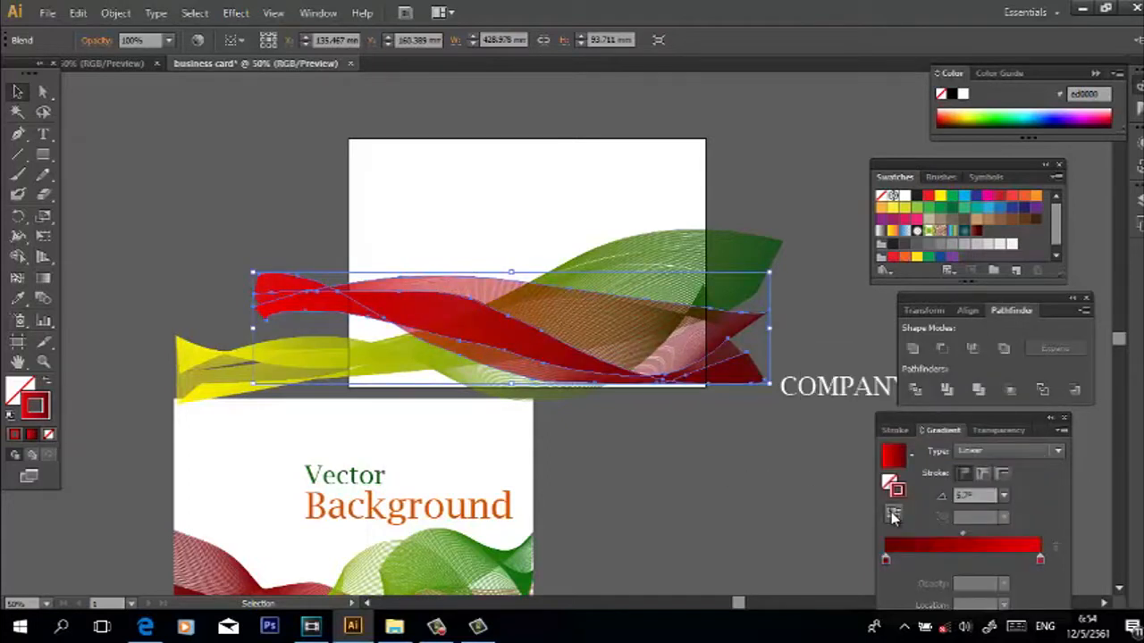
left_click(748, 498)
left_click(720, 360)
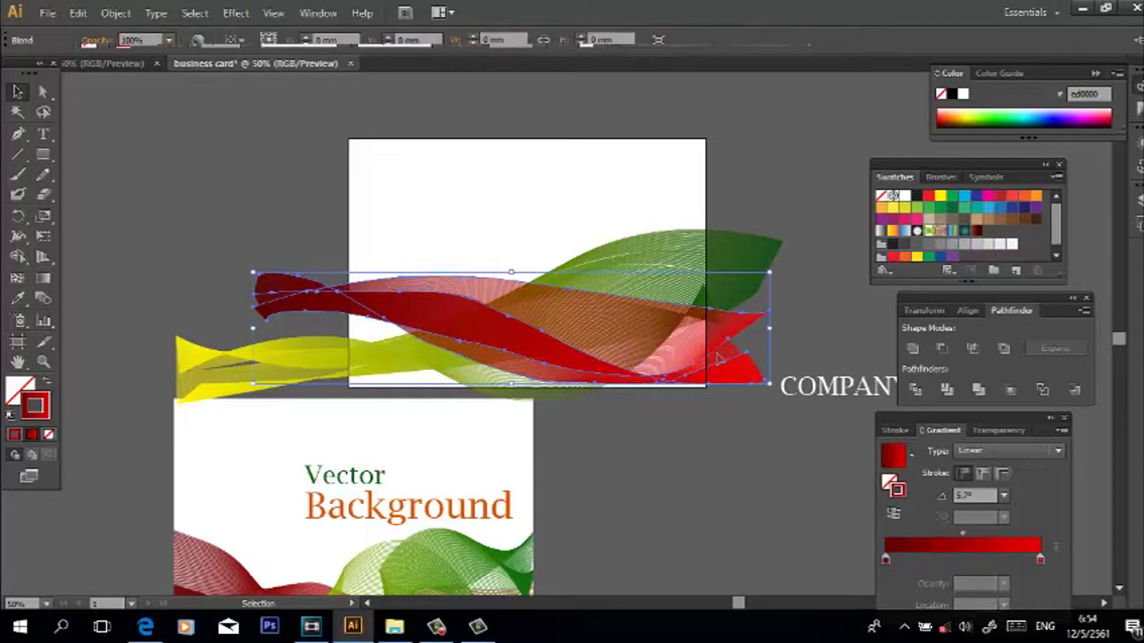
Expand the red blend into individual editable wave lines
left_click(113, 14)
left_click(173, 197)
left_click(541, 407)
left_click(659, 464)
Bring the yellow-green wave group to the front, above the red wave
left_click(767, 250)
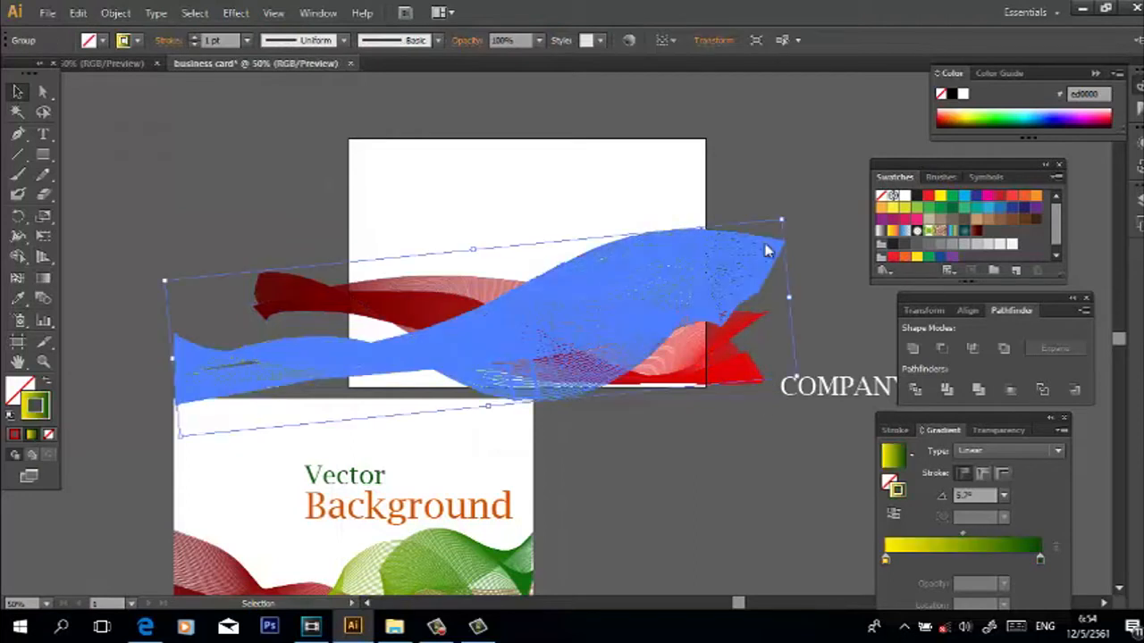
right_click(766, 246)
mouse_move(845, 382)
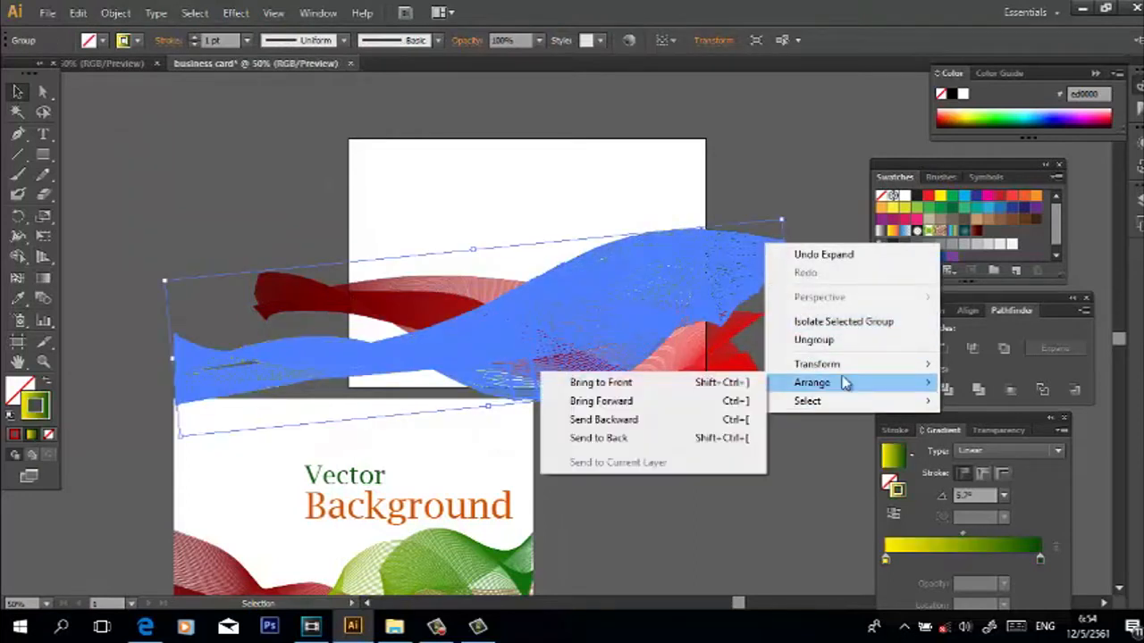
left_click(701, 385)
left_click(720, 477)
scroll(720, 477, "down", 3)
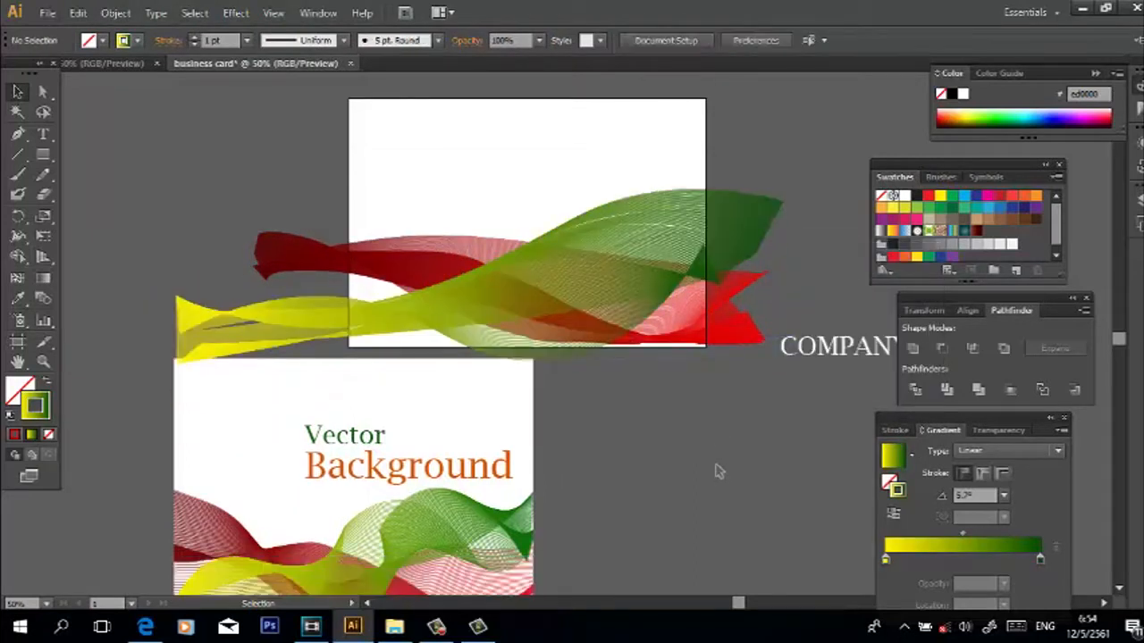
Enlarge the red wave group well beyond both sides of the artboard and reposition it behind the green wave
left_click(373, 209)
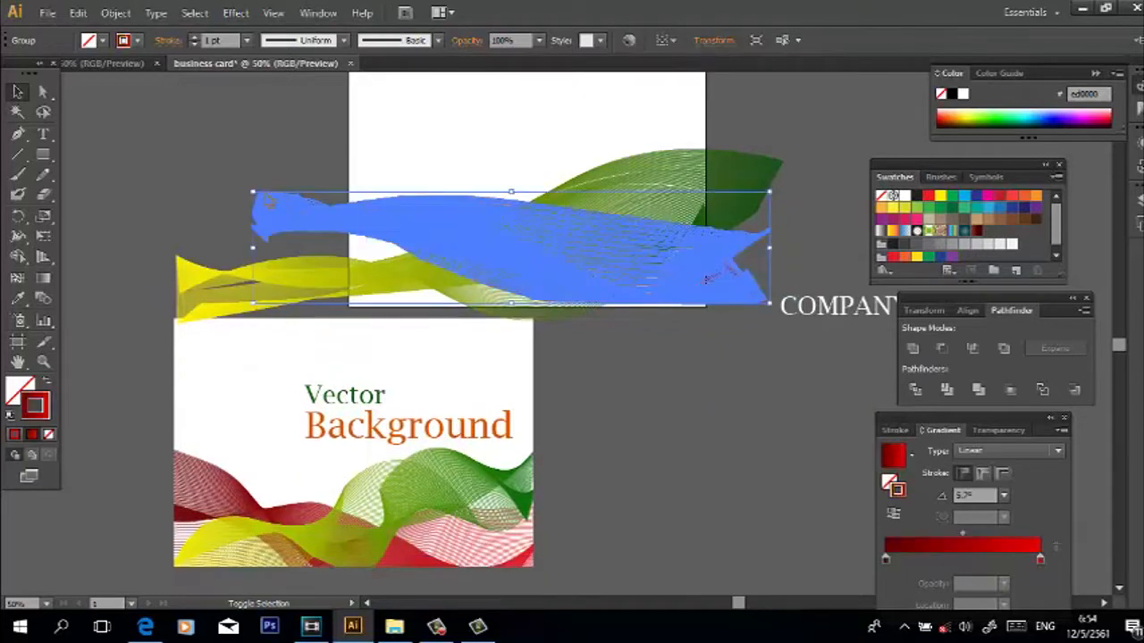
left_click_drag(253, 191, 138, 125)
mouse_move(742, 318)
left_mouse_down()
mouse_move(700, 300)
mouse_move(729, 291)
mouse_move(728, 301)
left_mouse_up()
left_click(729, 411)
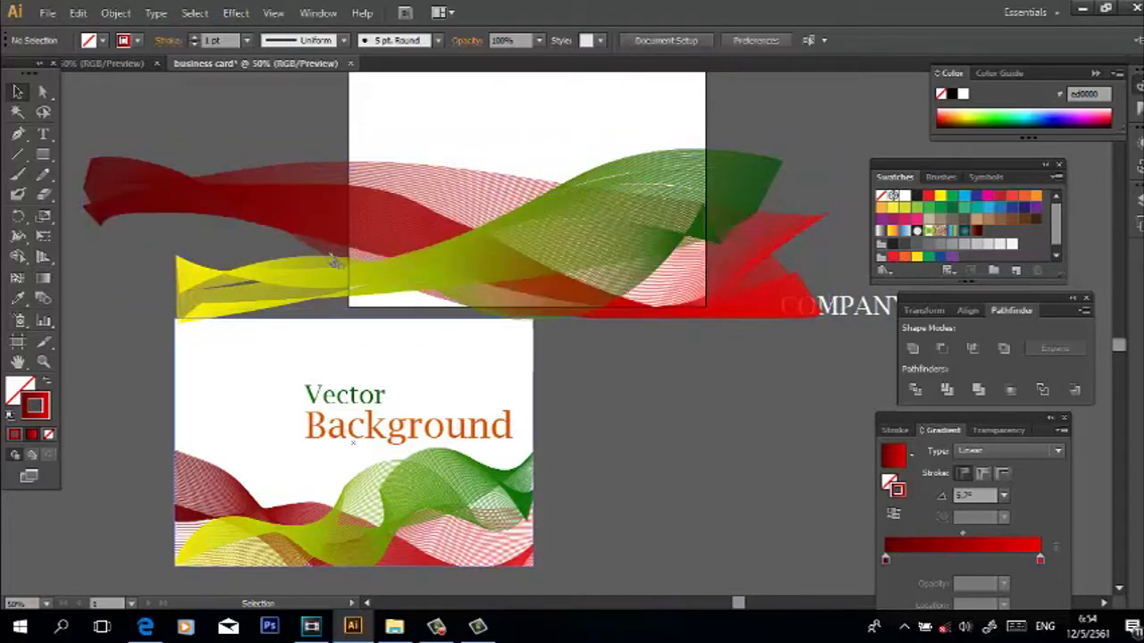
Rotate the red wave group about 4.4° counterclockwise and nudge it into place across the artboard's lower half
scroll(366, 277, "down", 4)
scroll(379, 308, "up", 3)
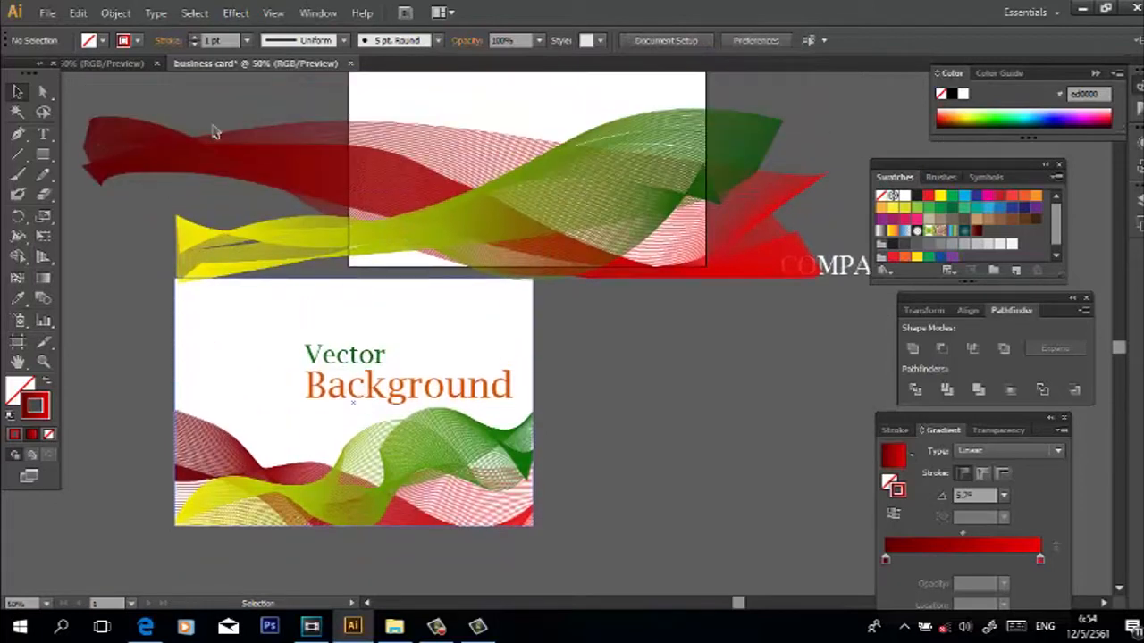
left_click(200, 158)
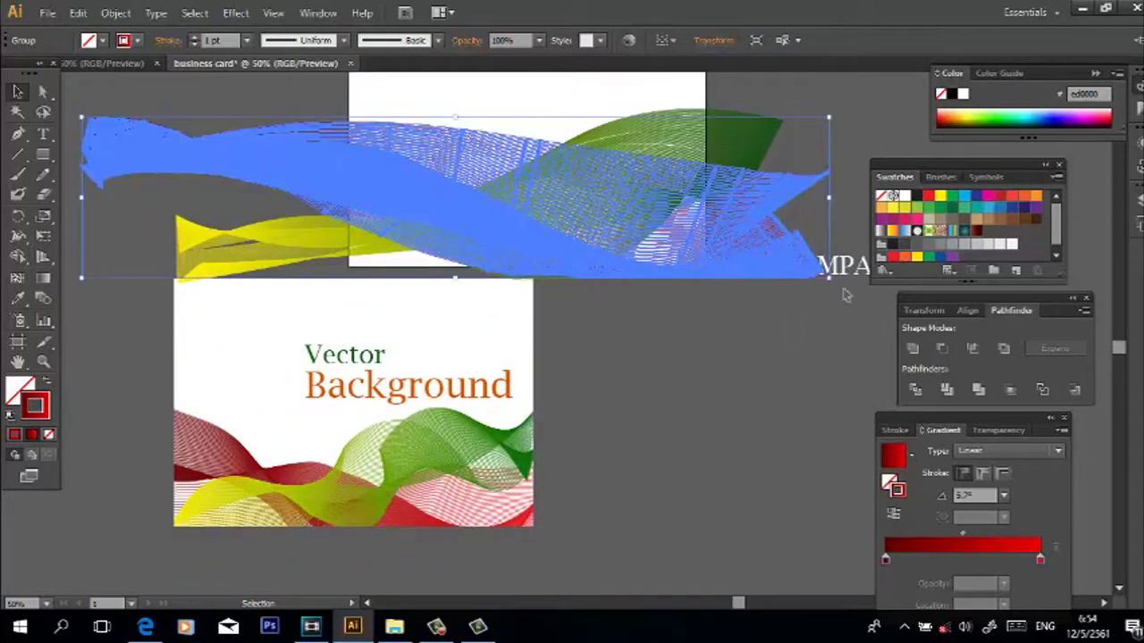
left_click_drag(834, 278, 833, 253)
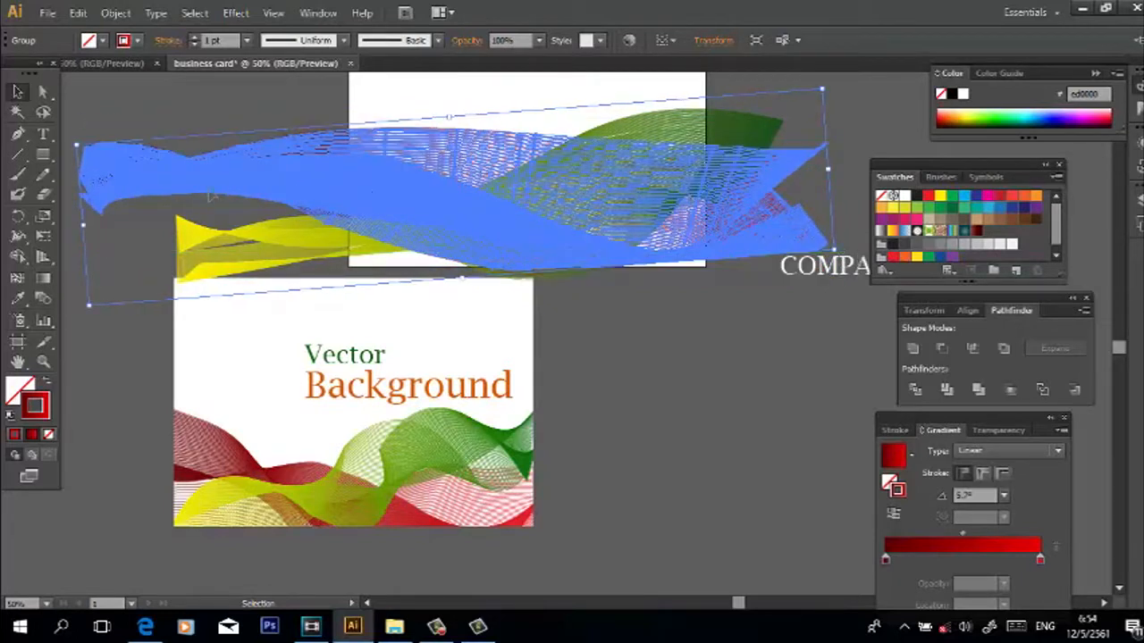
left_click_drag(200, 188, 207, 182)
left_click(755, 415)
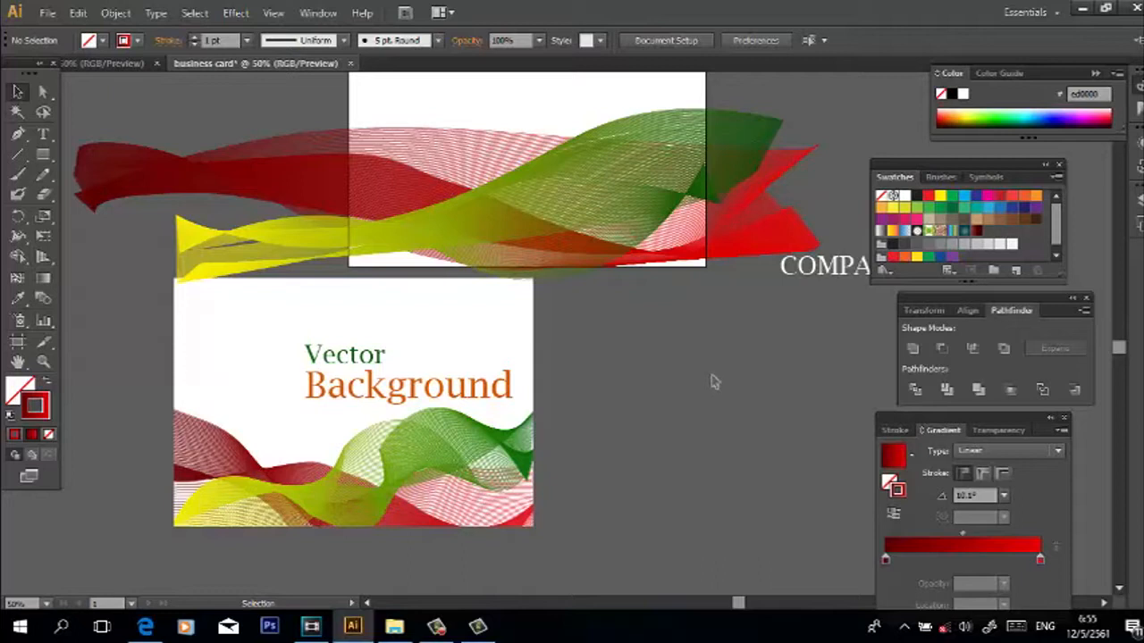
Move the finished Vector Background sample sideways so it sits roughly centred below the artboard
scroll(697, 383, "up", 1)
left_click(490, 391)
left_click_drag(489, 391, 626, 402)
left_click_drag(480, 418, 492, 418)
left_click(718, 373)
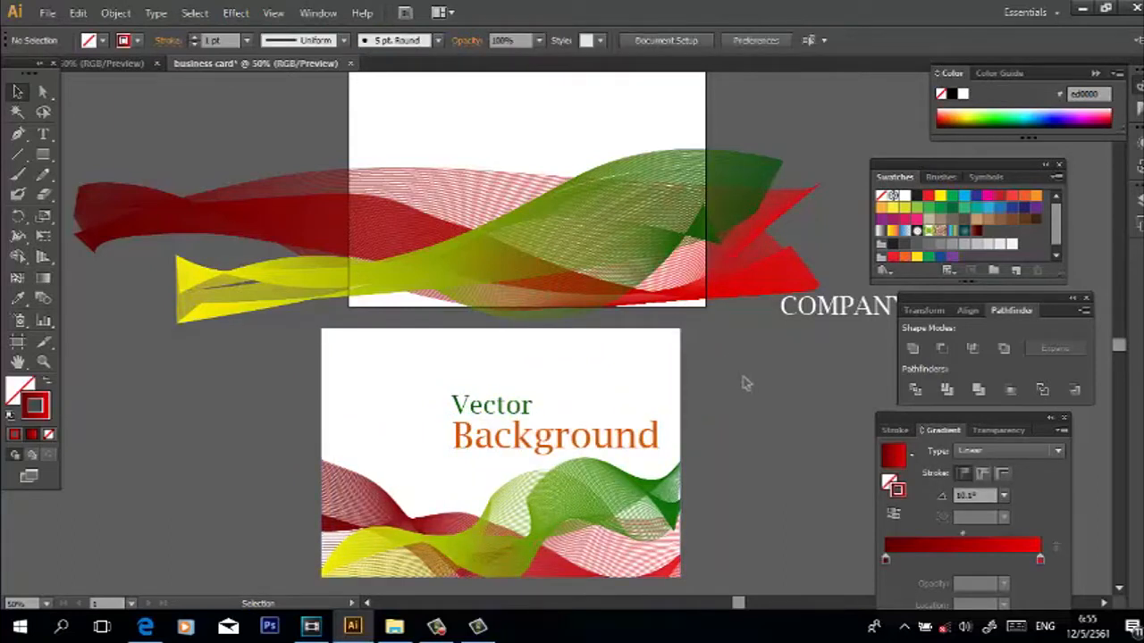
Draw a rectangle covering the whole artboard, with a white fill and a 0 pt stroke
scroll(756, 386, "down", 3)
scroll(756, 386, "up", 2)
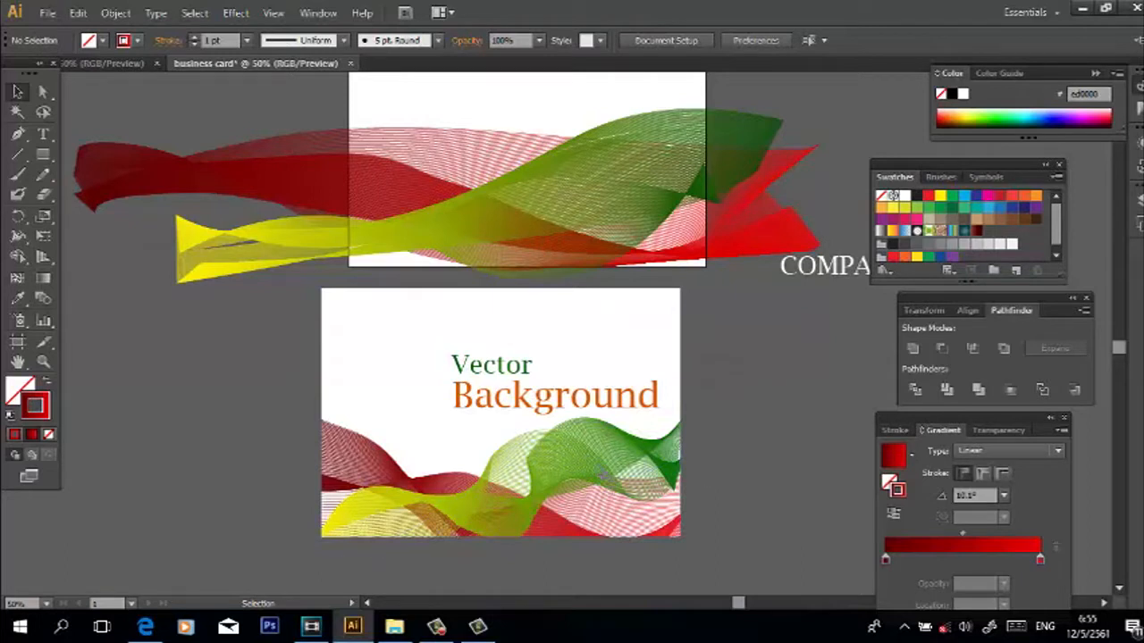
scroll(815, 386, "up", 3)
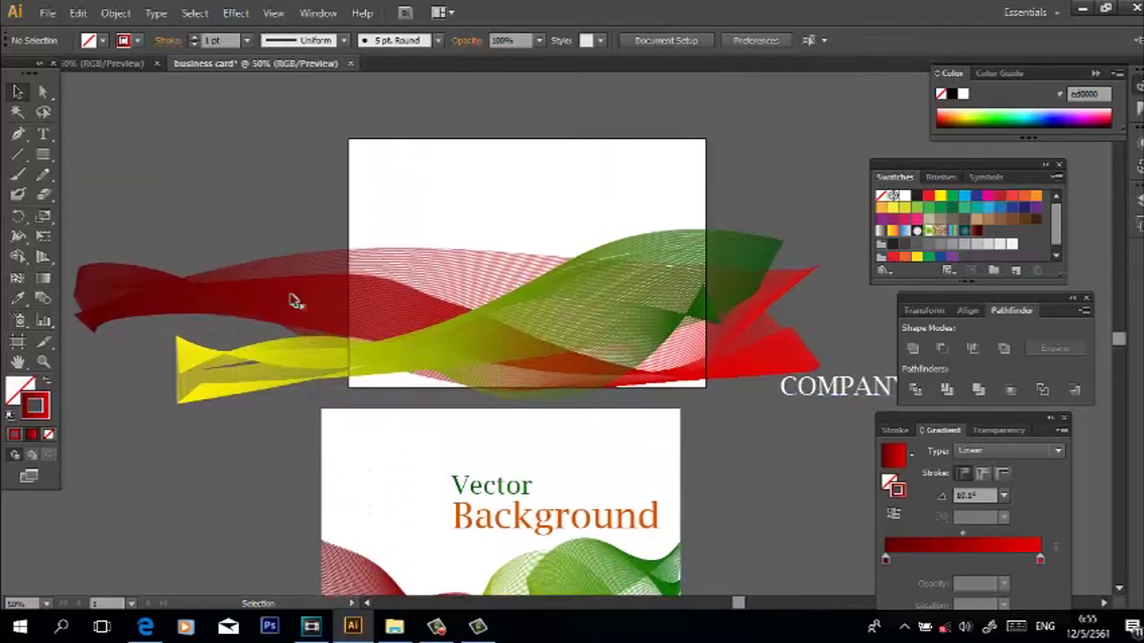
left_click(42, 155)
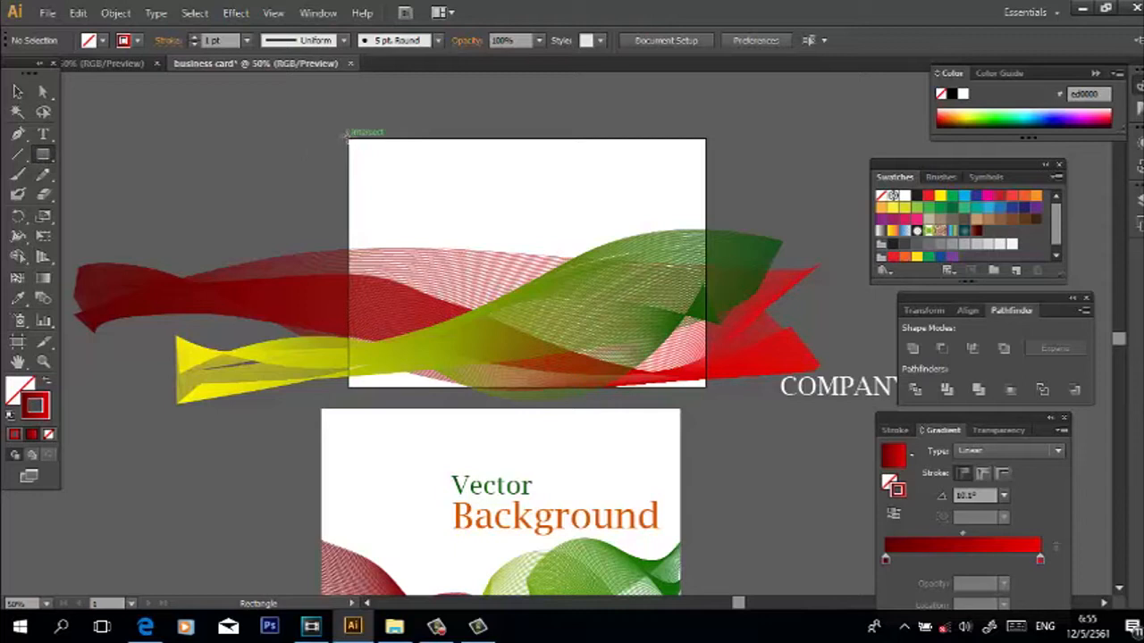
left_click_drag(351, 136, 706, 386)
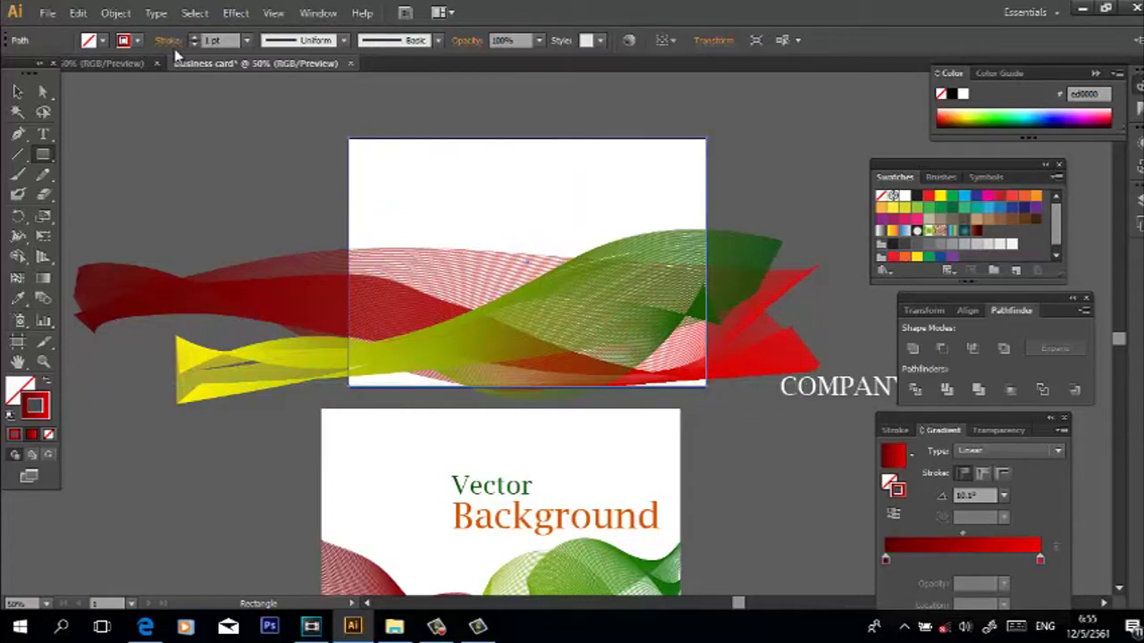
left_click(104, 42)
left_click(12, 69)
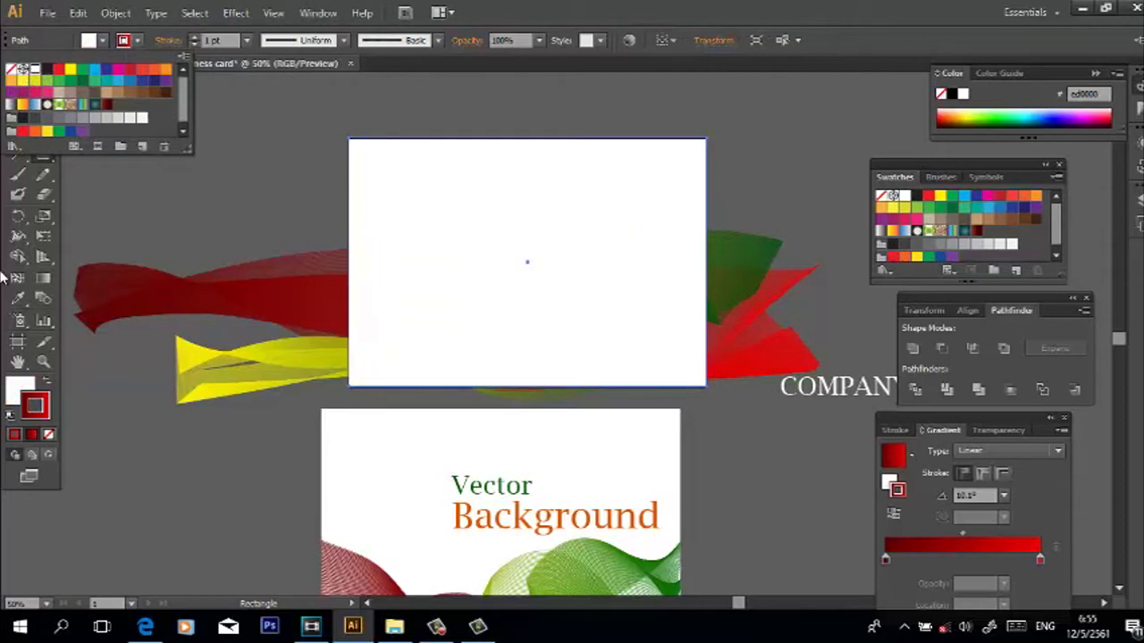
left_click(193, 45)
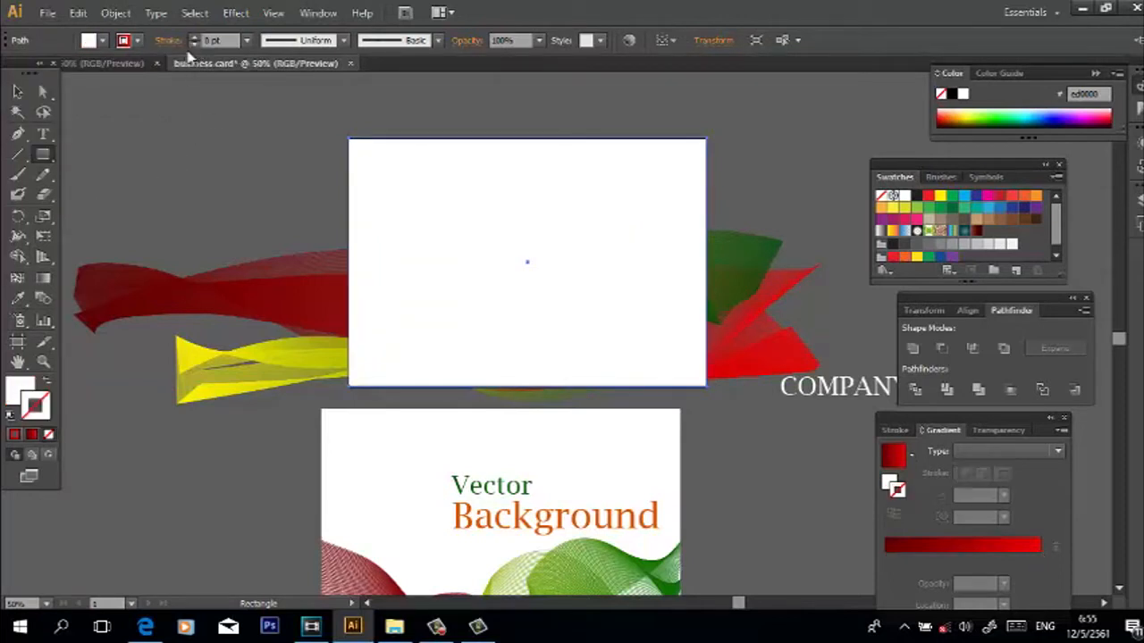
Select the rectangle with both wave groups and make a clipping mask that trims the waves to the artboard
left_click(21, 93)
left_click_drag(350, 150, 474, 355)
right_click(499, 331)
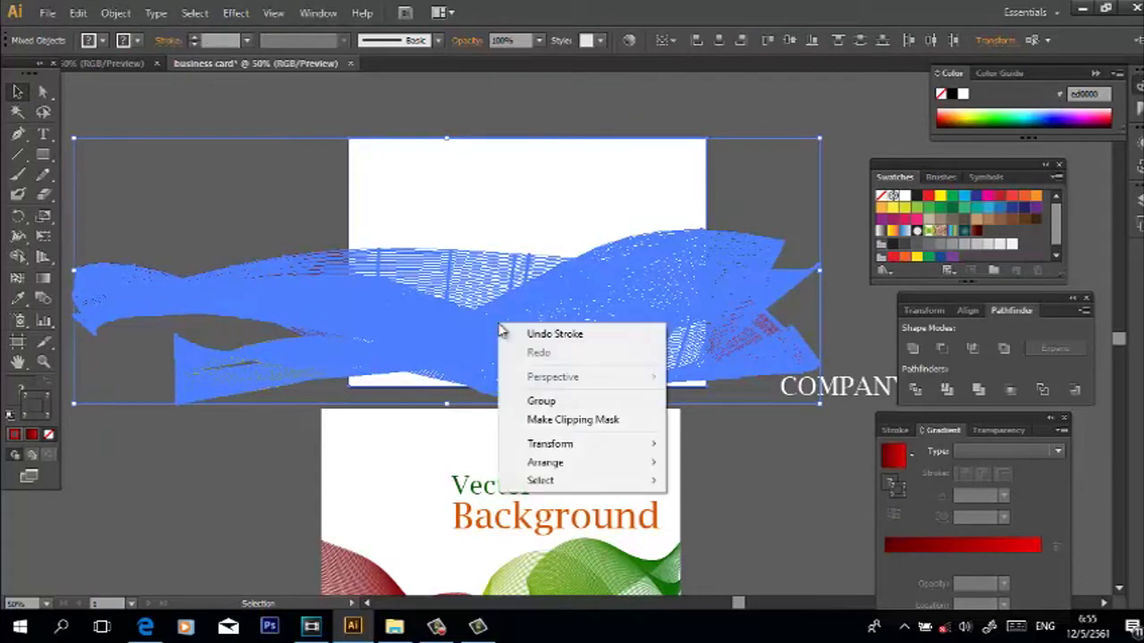
left_click(582, 420)
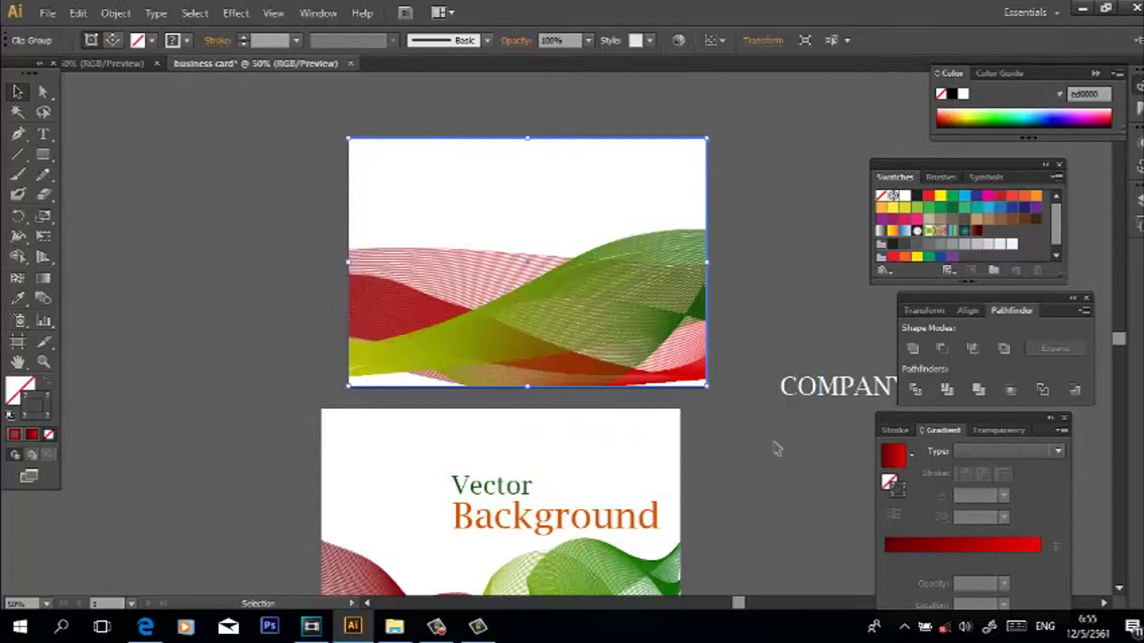
left_click(770, 447)
scroll(745, 409, "down", 2)
scroll(741, 396, "up", 1)
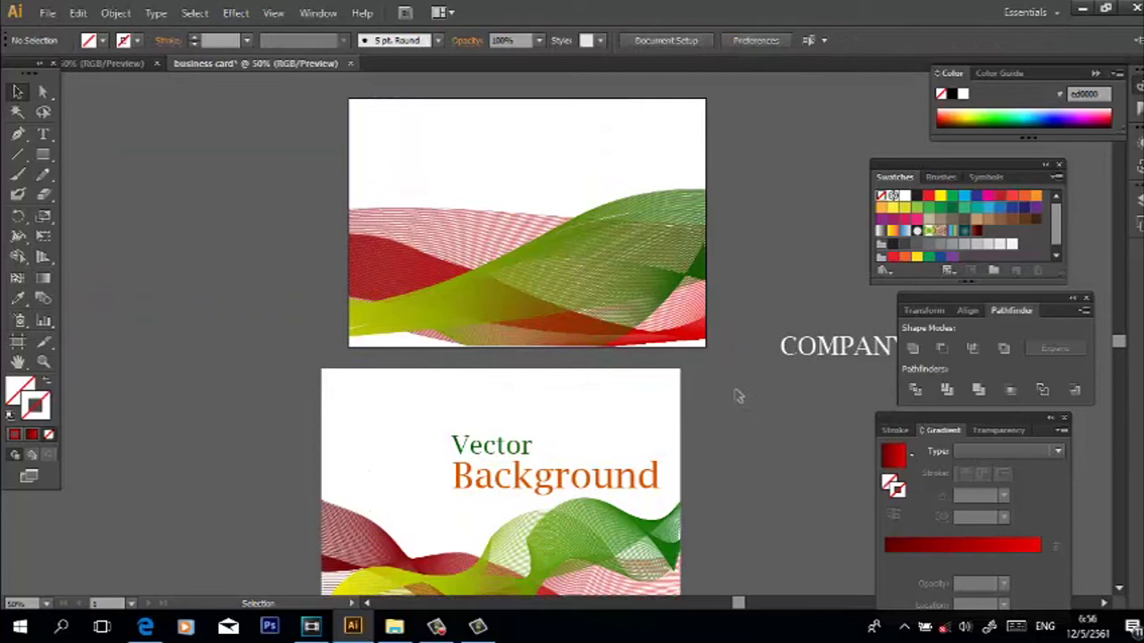
scroll(751, 395, "down", 2)
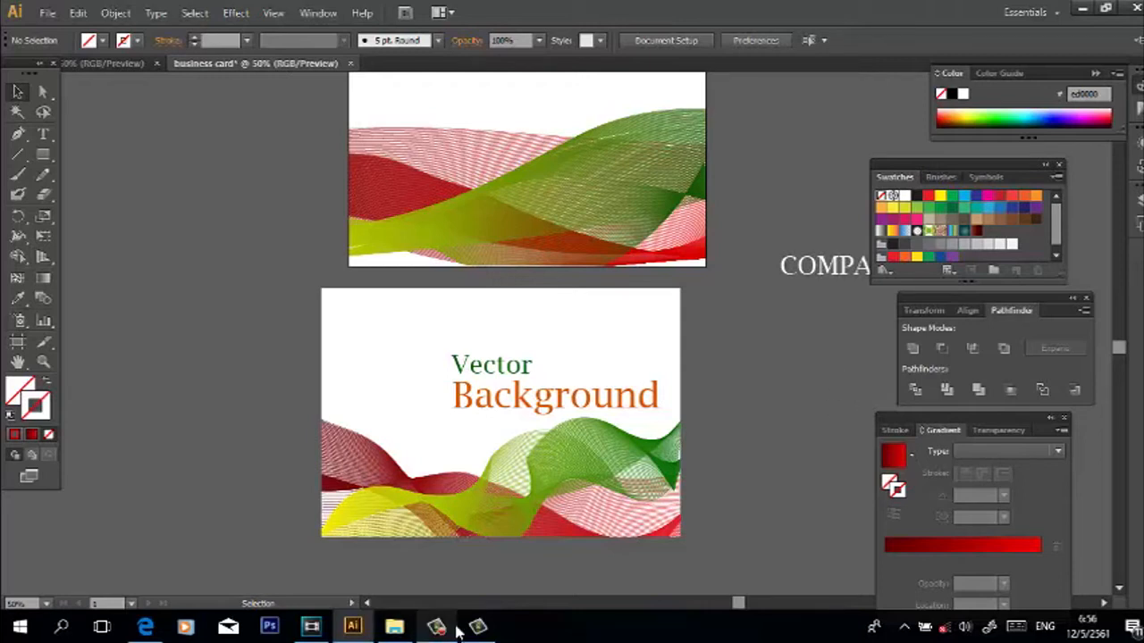
mouse_move(457, 632)
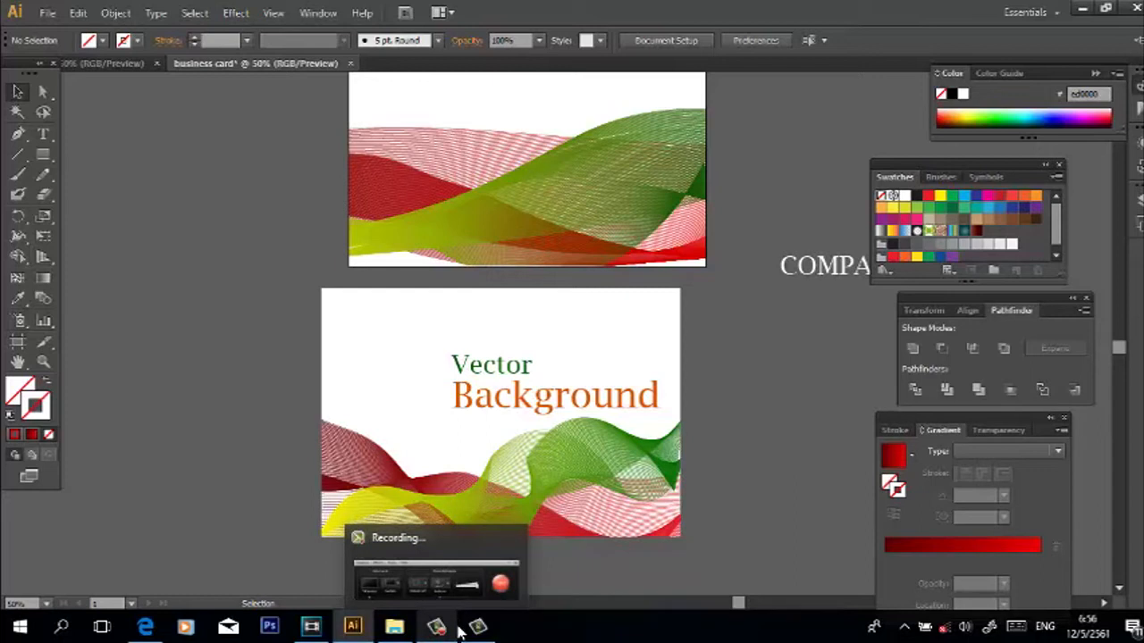
left_click(451, 628)
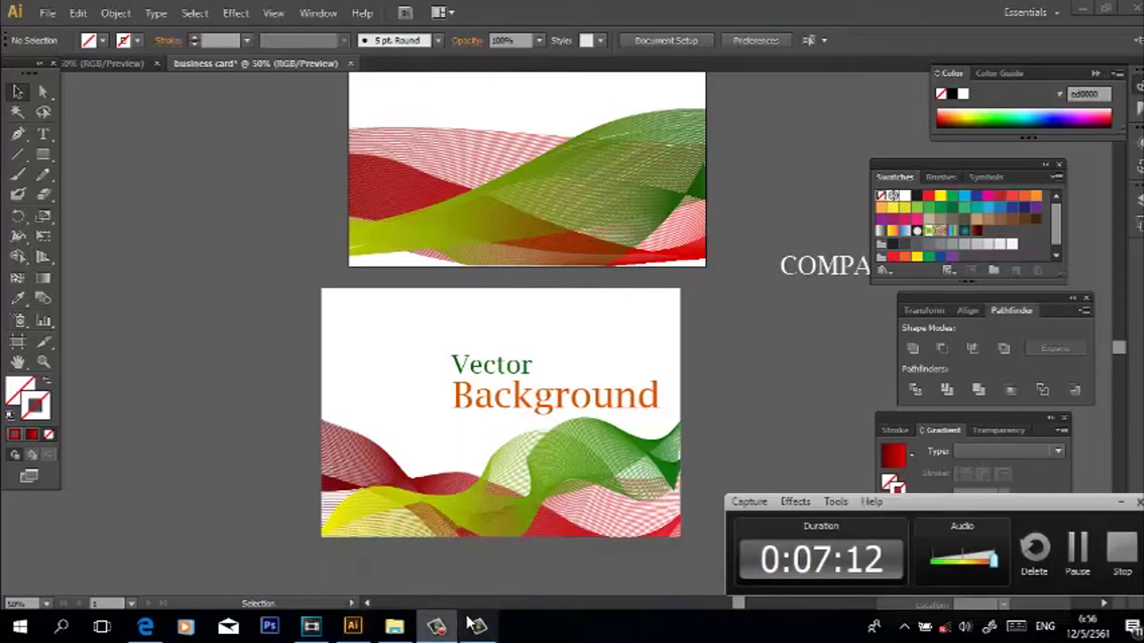
left_click(1119, 547)
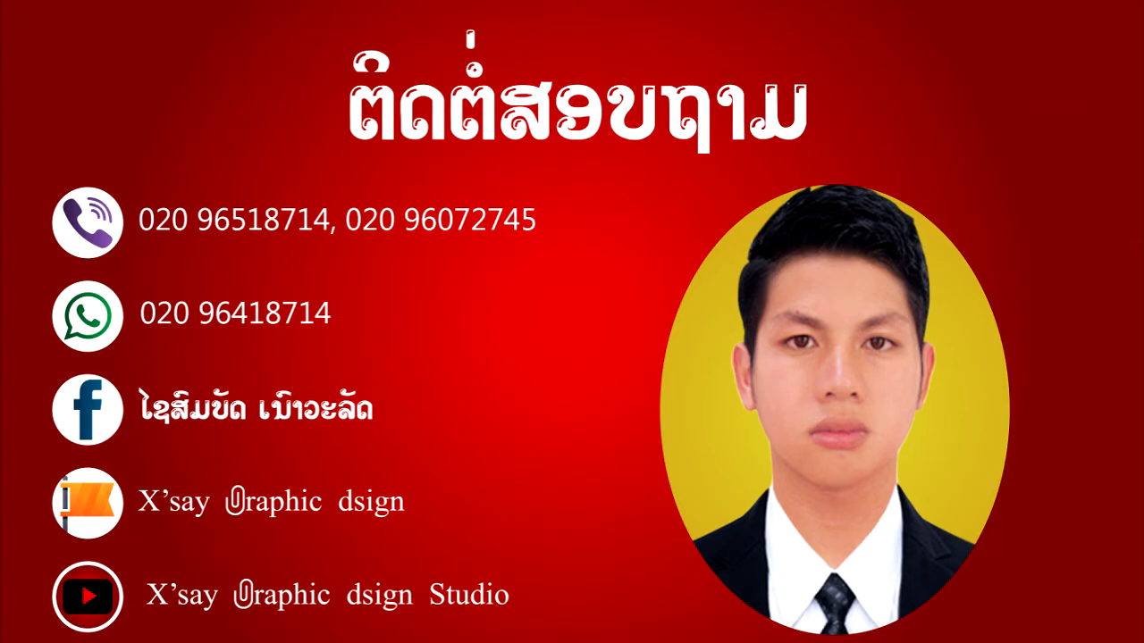